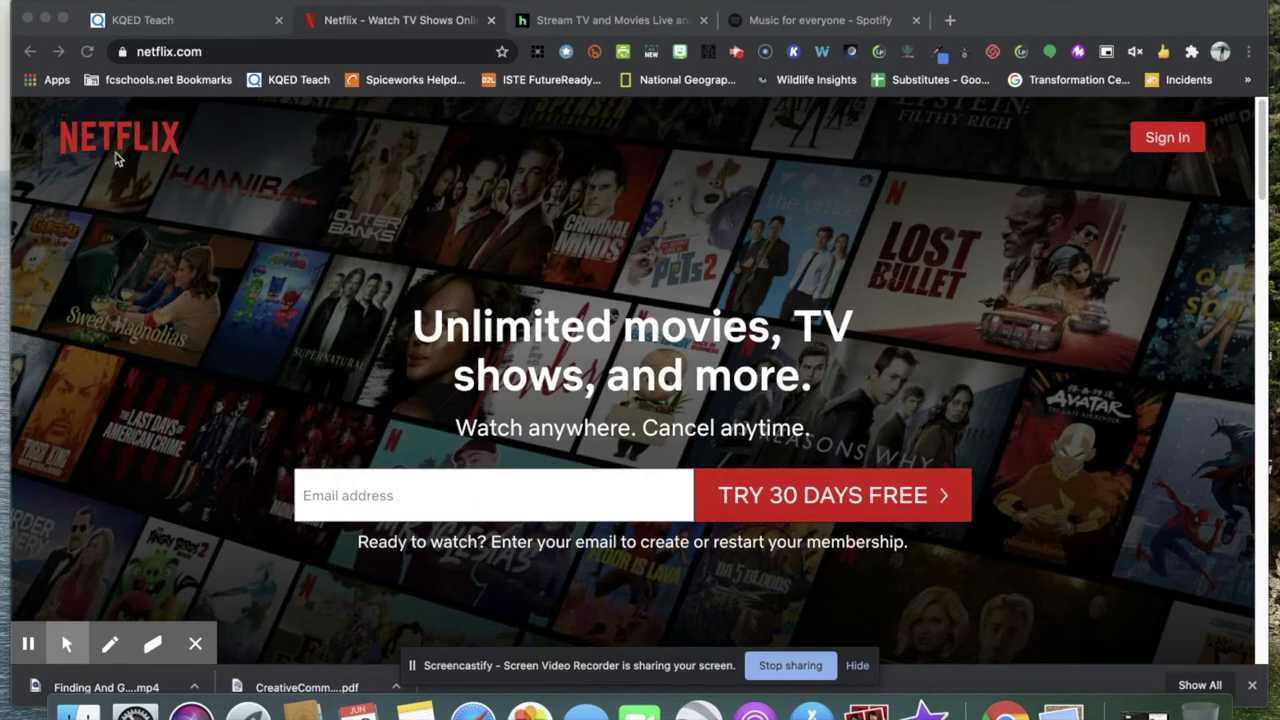
Compare the subscription prices shown on the open Netflix, Hulu and Spotify pages, then bring up the NCWiseOwl page
click(596, 22)
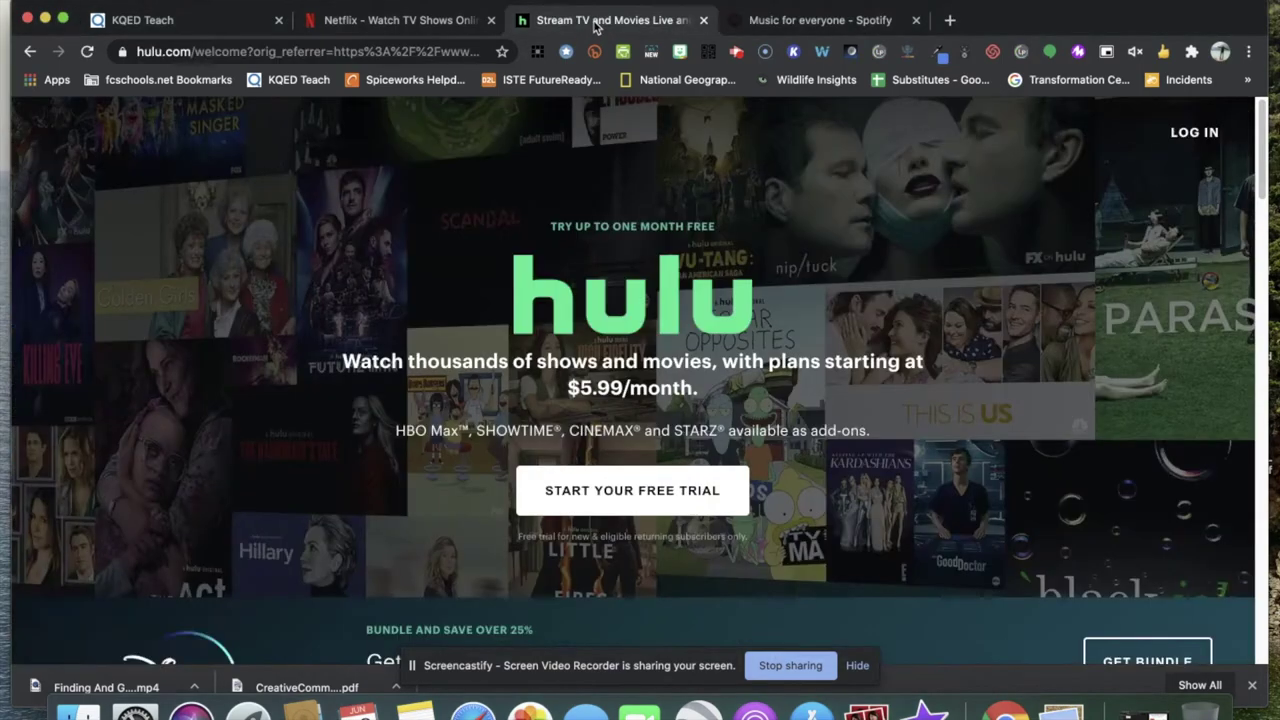
click(795, 20)
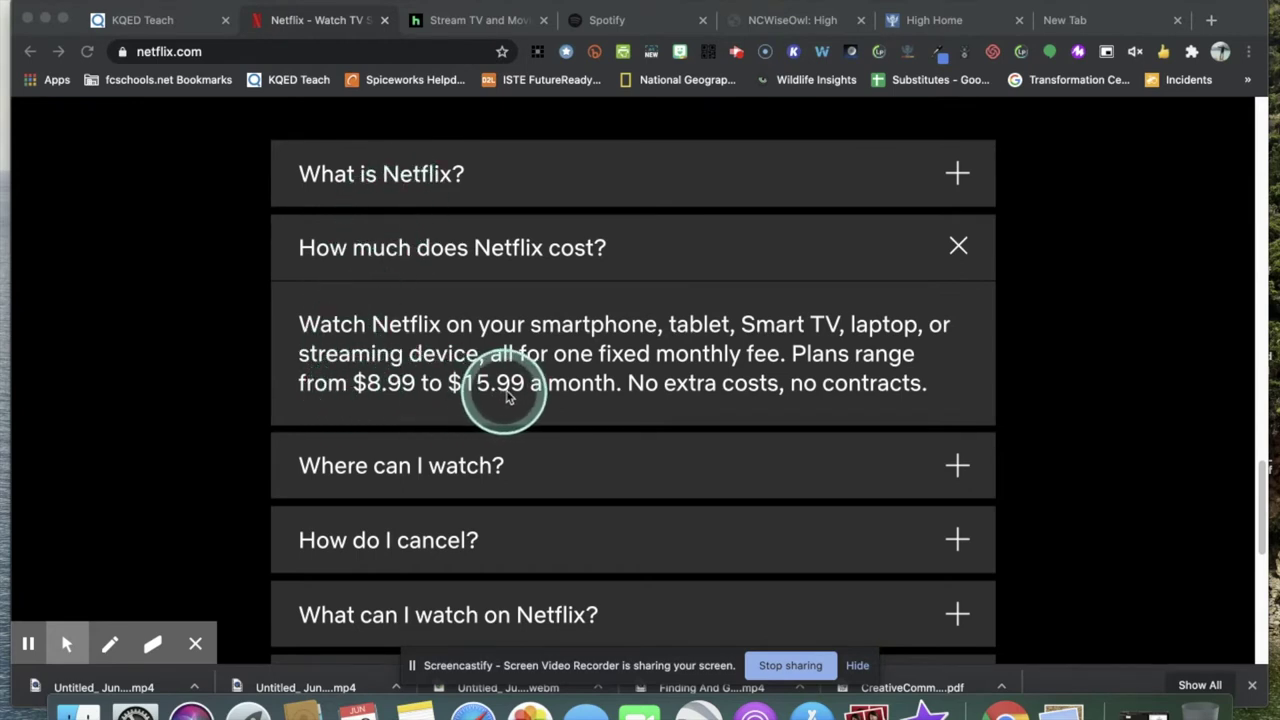
click(480, 20)
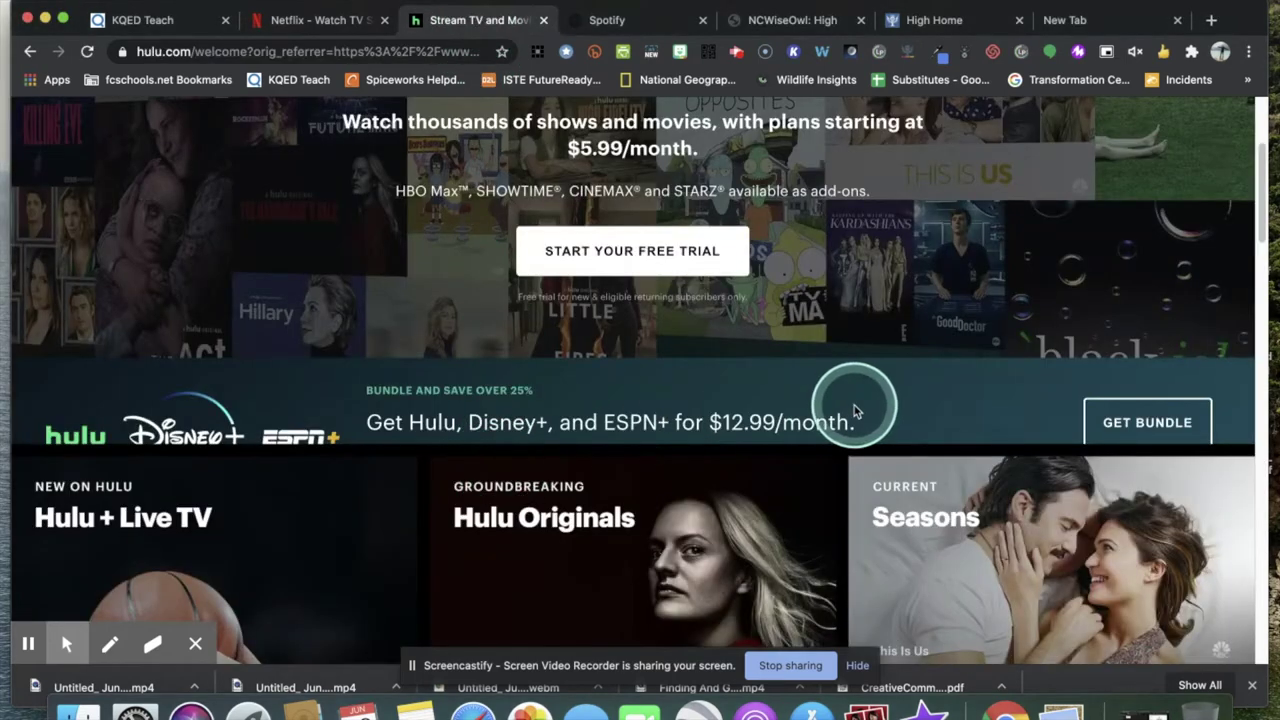
click(606, 22)
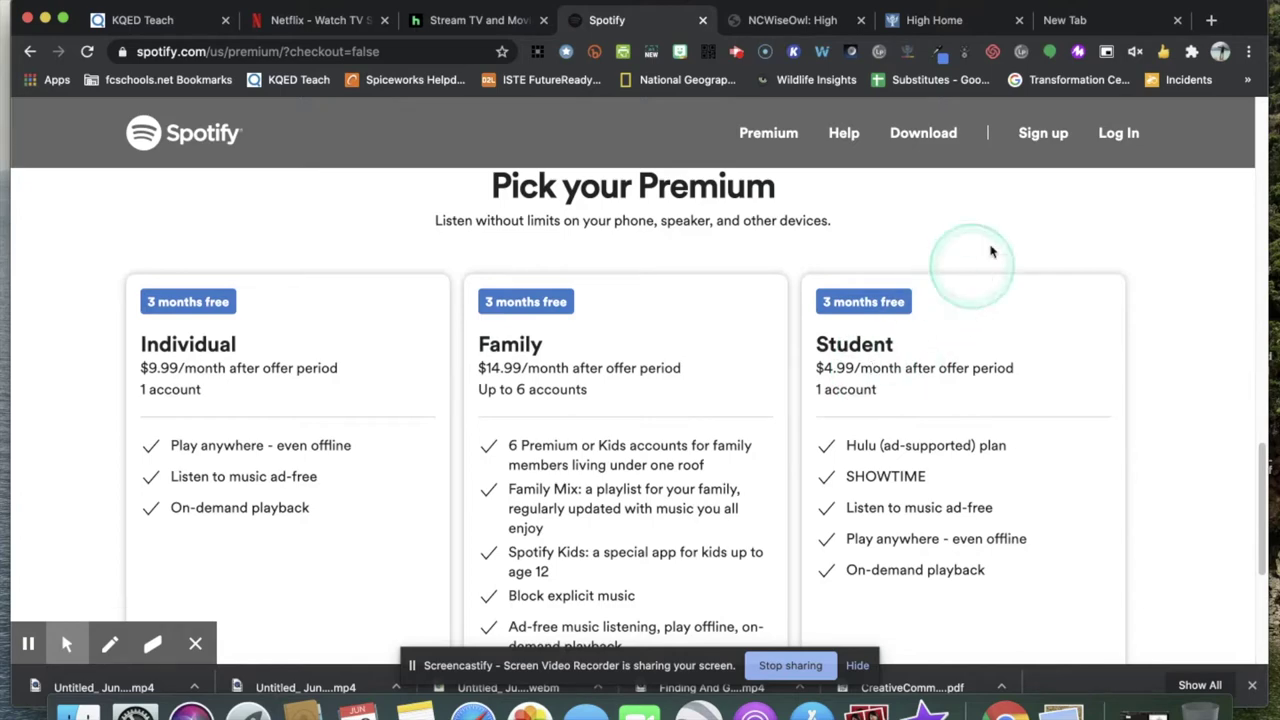
click(440, 20)
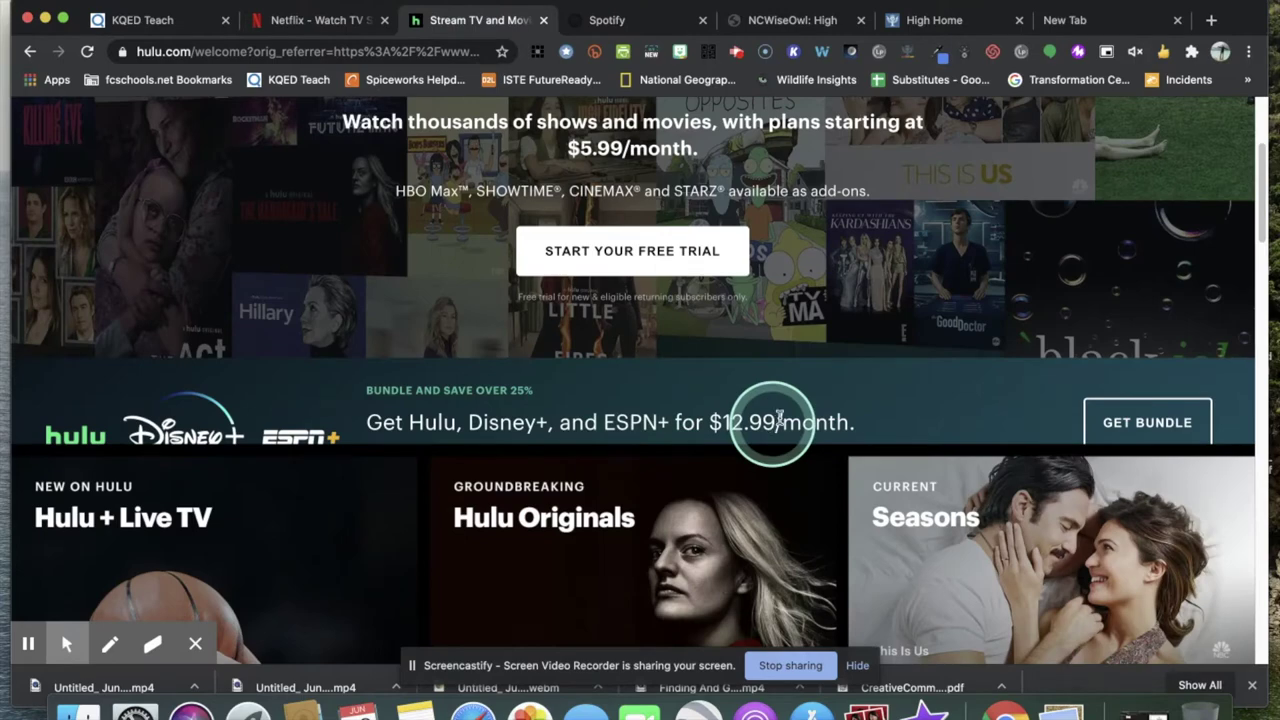
click(785, 22)
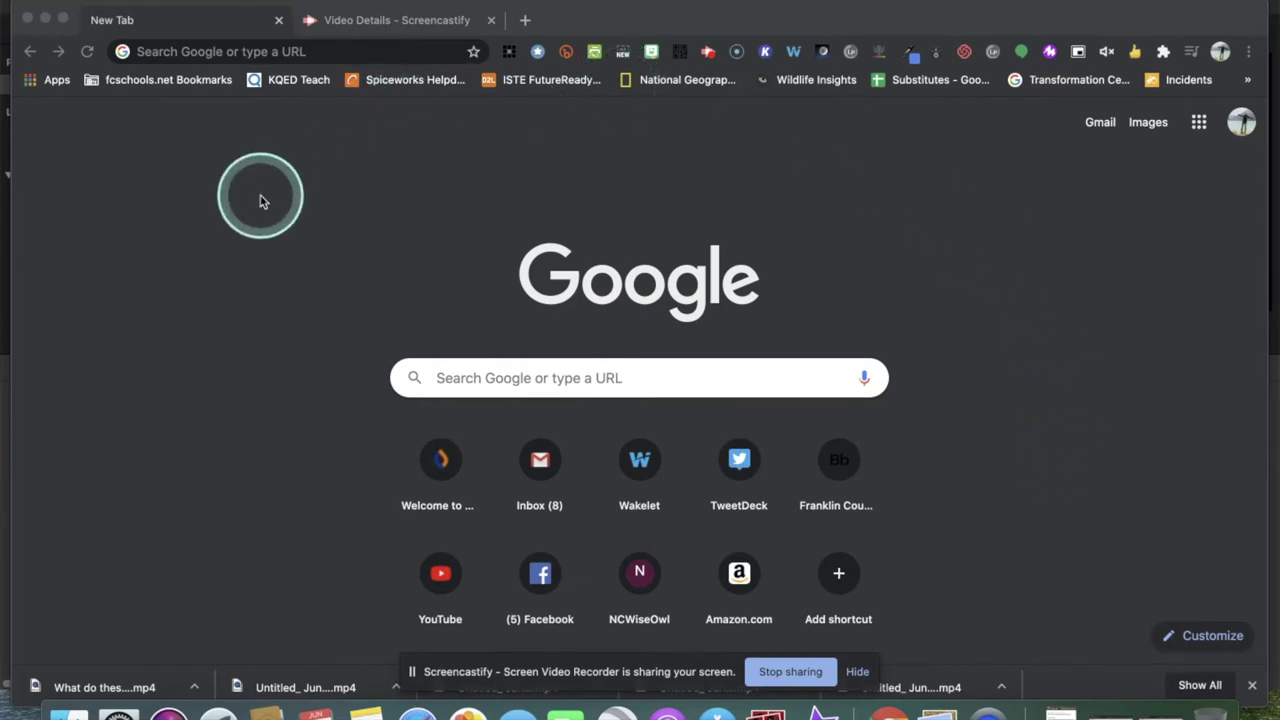
Load the NCWiseOwl home page at ncwiseowl.org
click(182, 82)
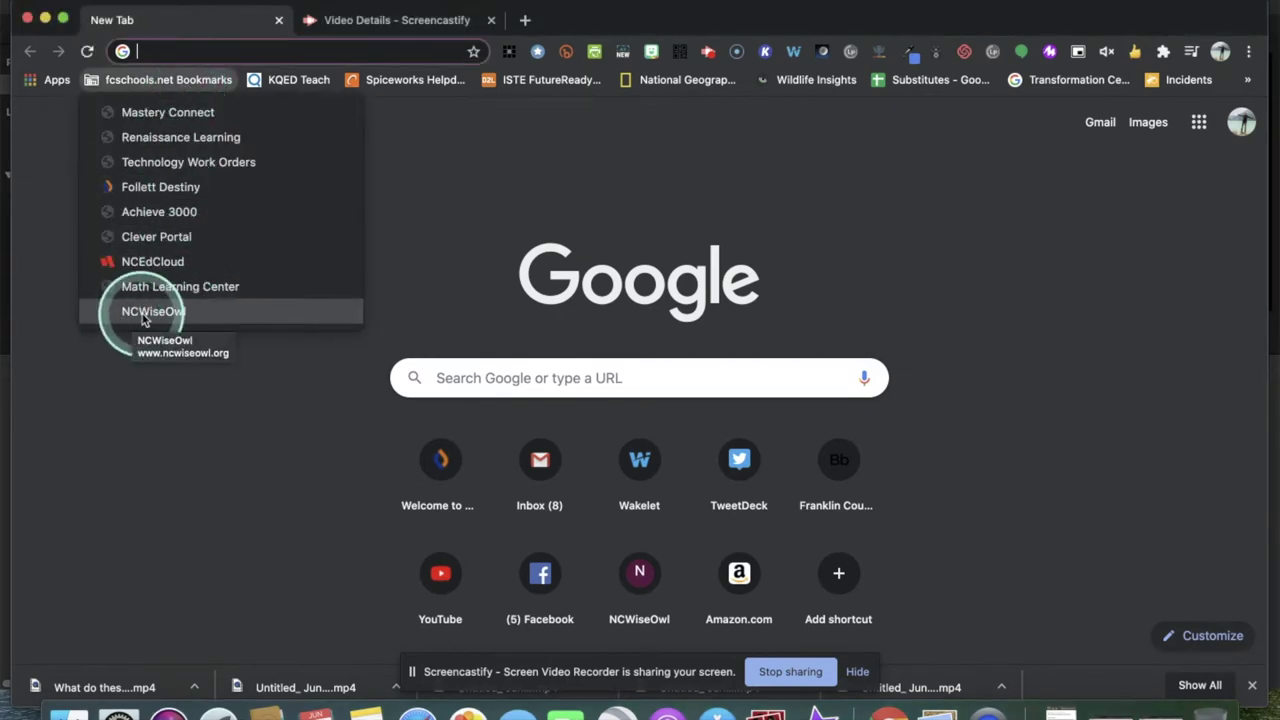
click(223, 52)
text(nc)
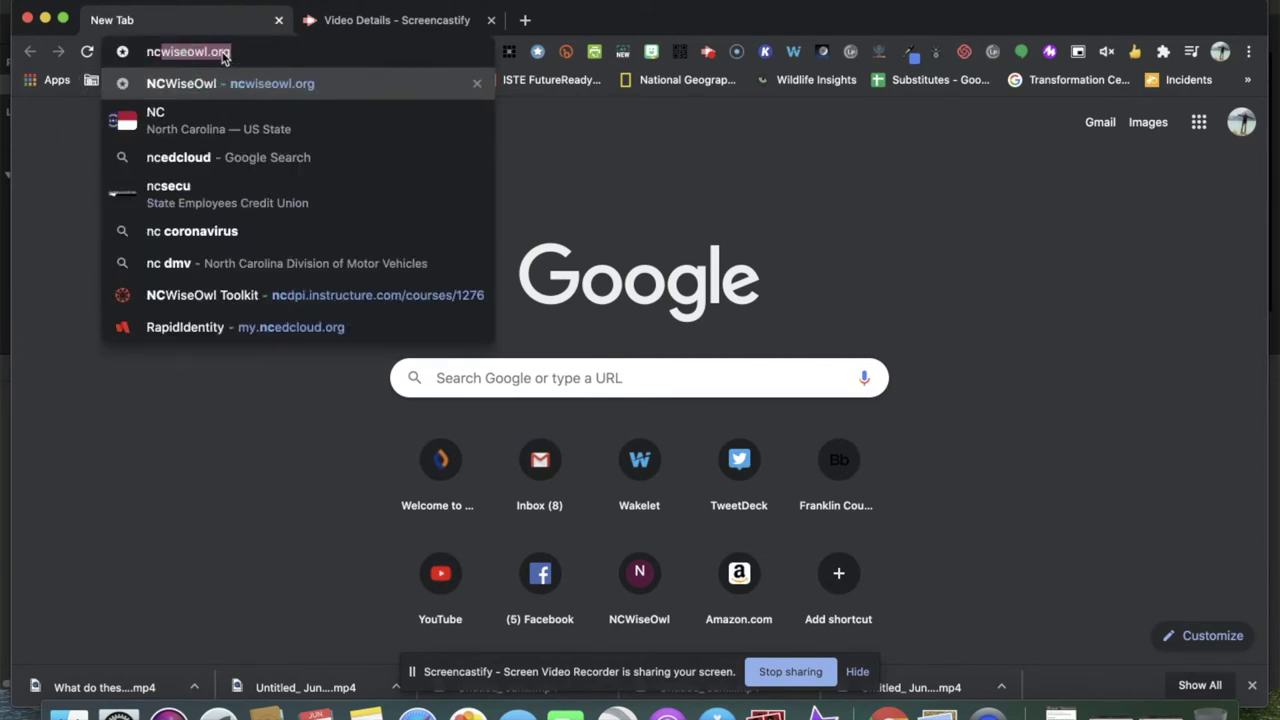
key(Return)
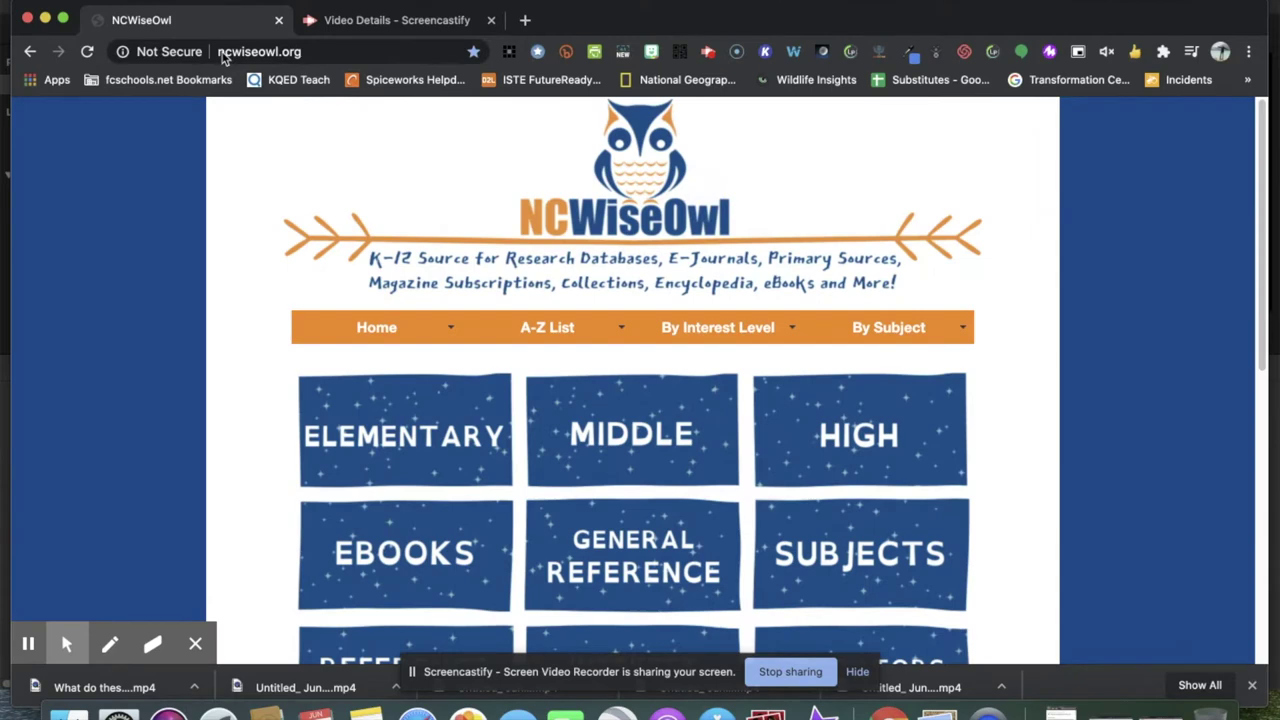
drag(225, 55, 757, 10)
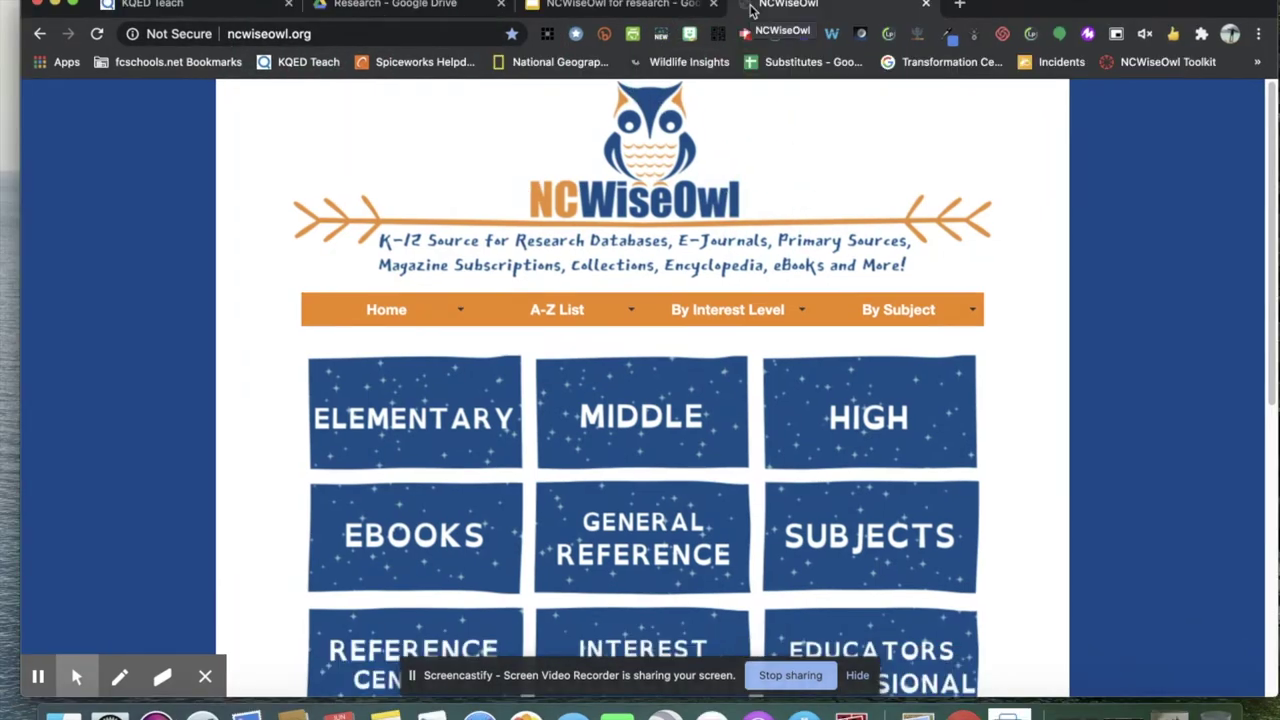
Open Britannica School High from NCWiseOwl's high school resources and search it for "Teenage Brain"
click(888, 418)
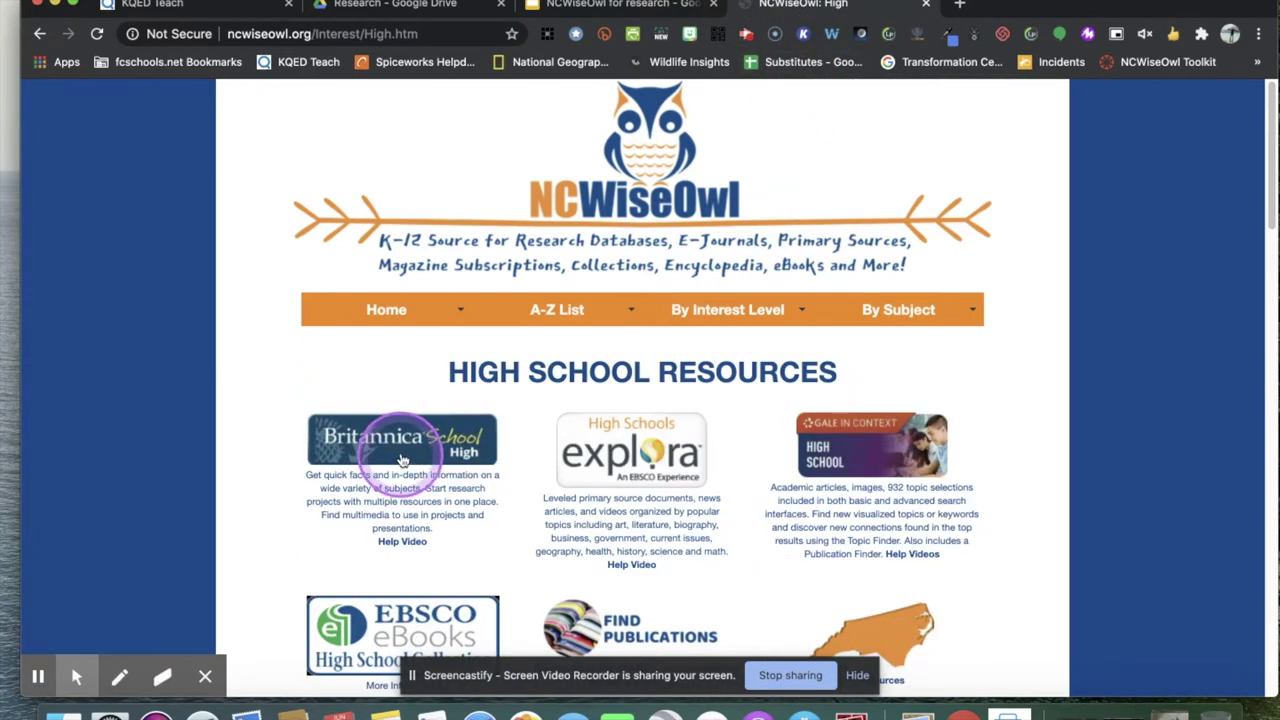
click(402, 458)
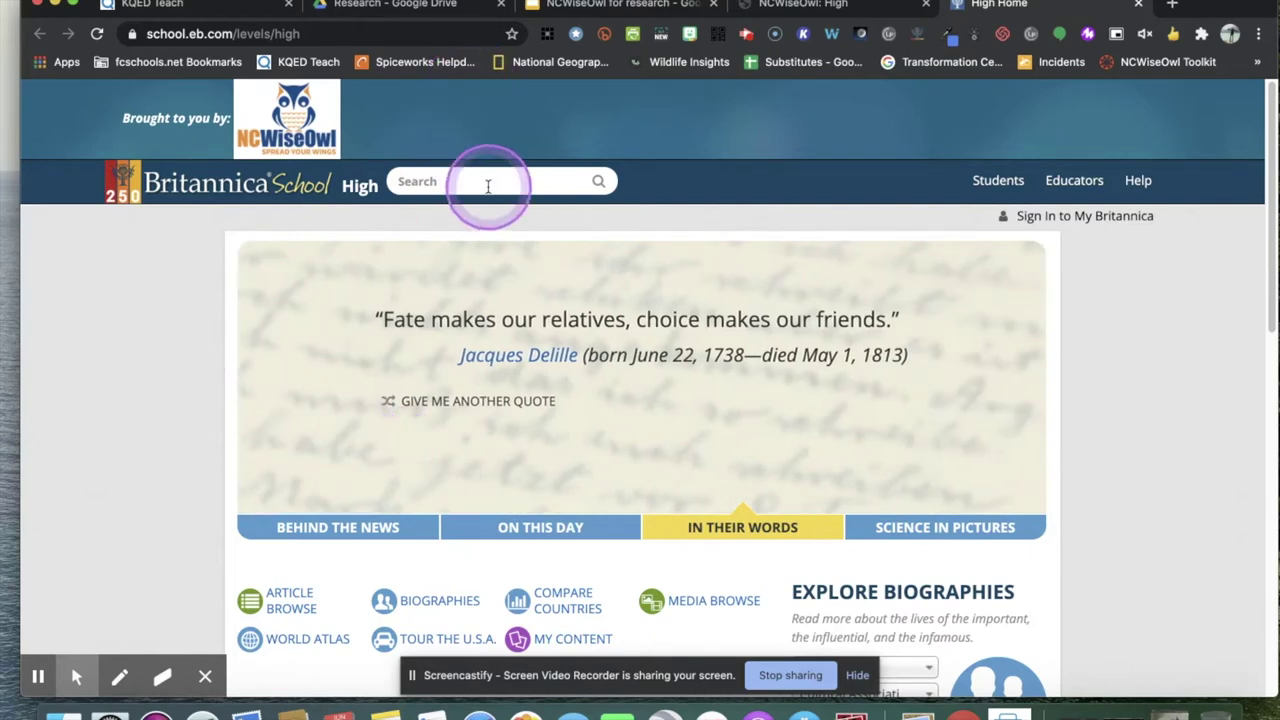
text(Teenage B)
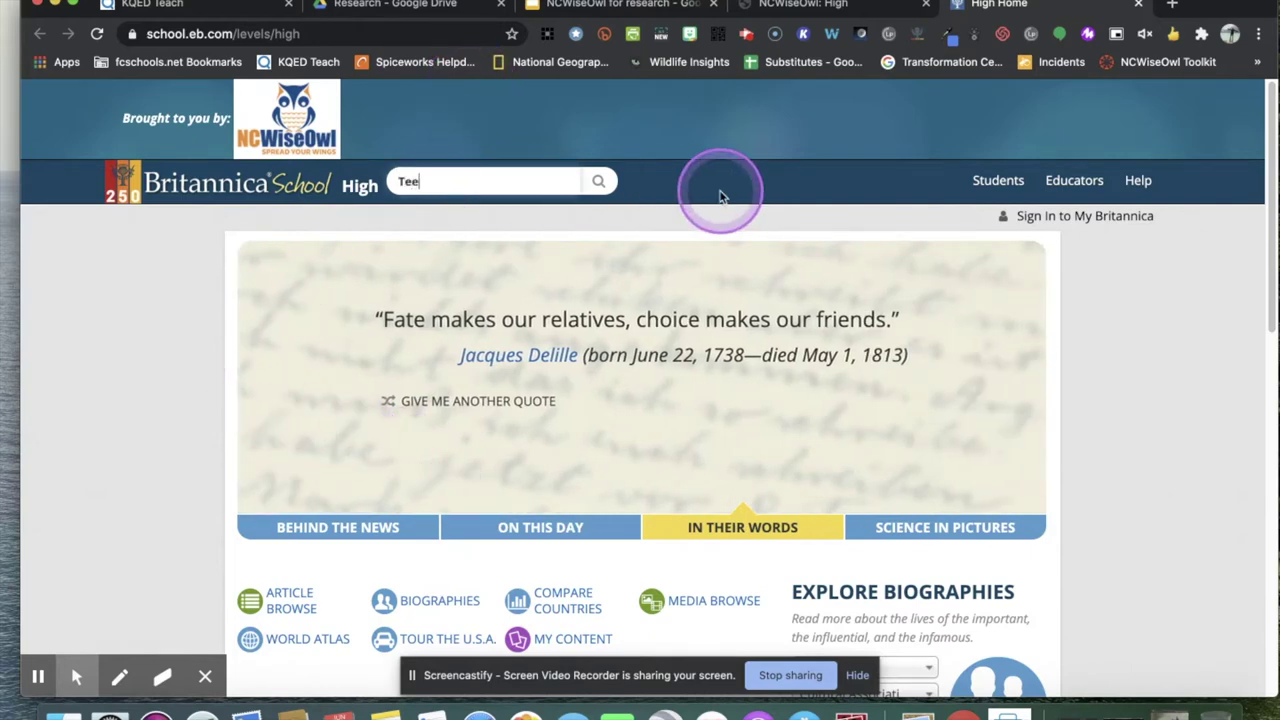
text(rain)
key(Return)
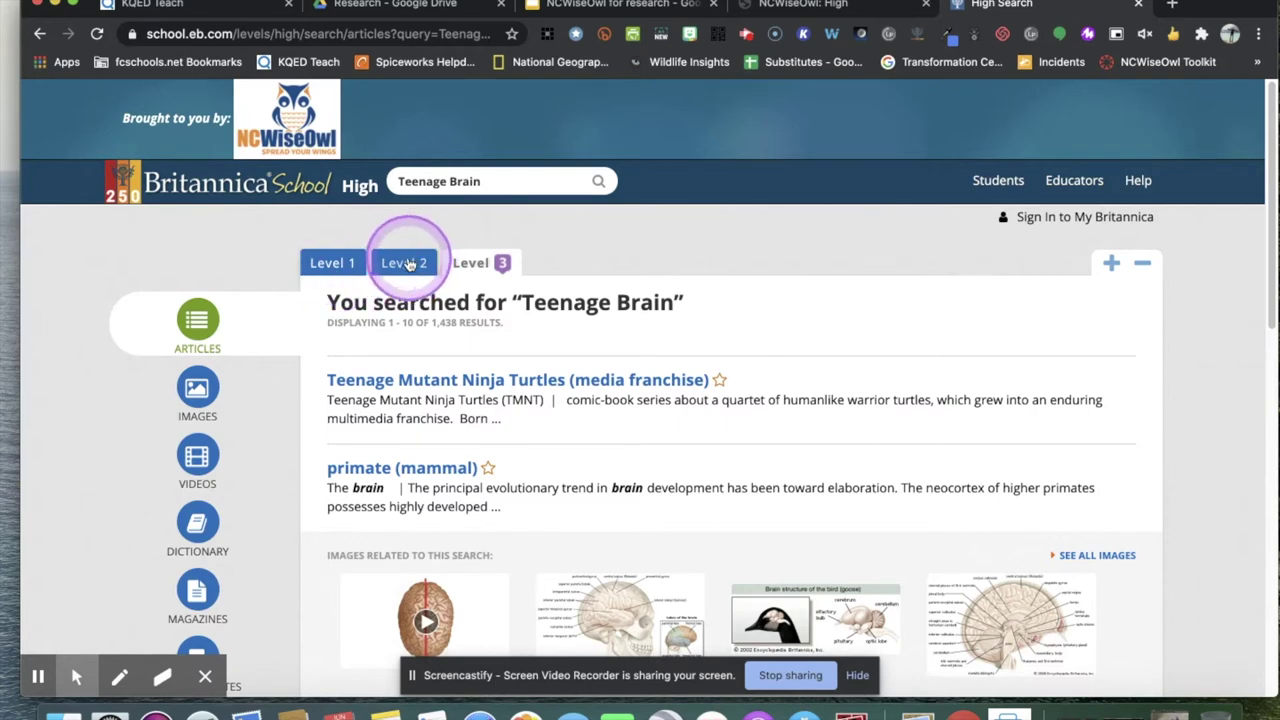
Check the article results for the search at reading Level 2 and Level 1, and return to Level 3
click(409, 263)
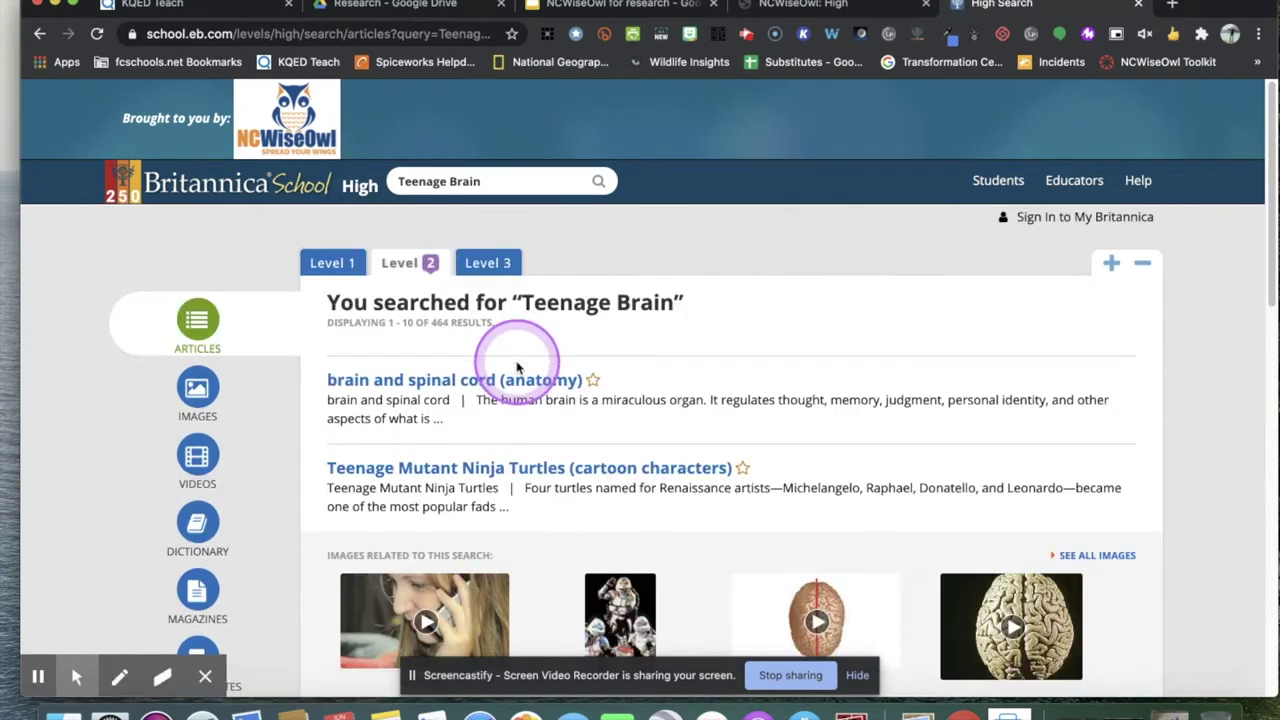
click(333, 270)
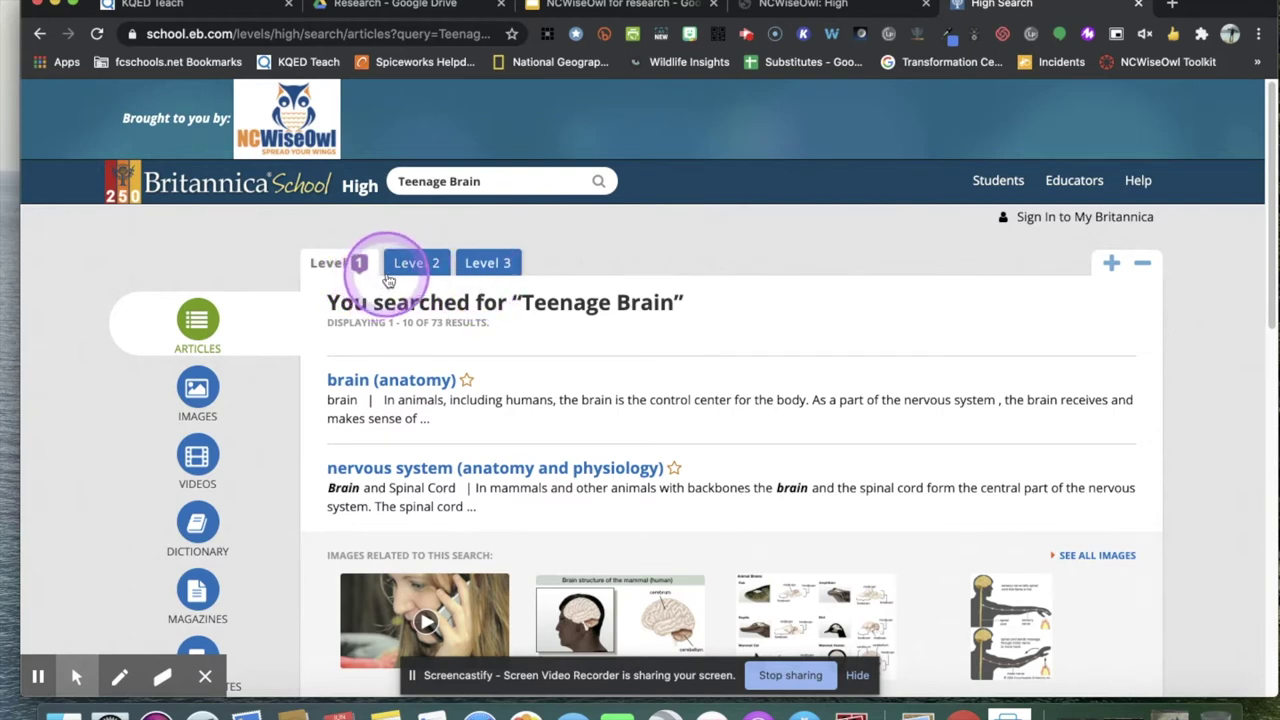
click(495, 264)
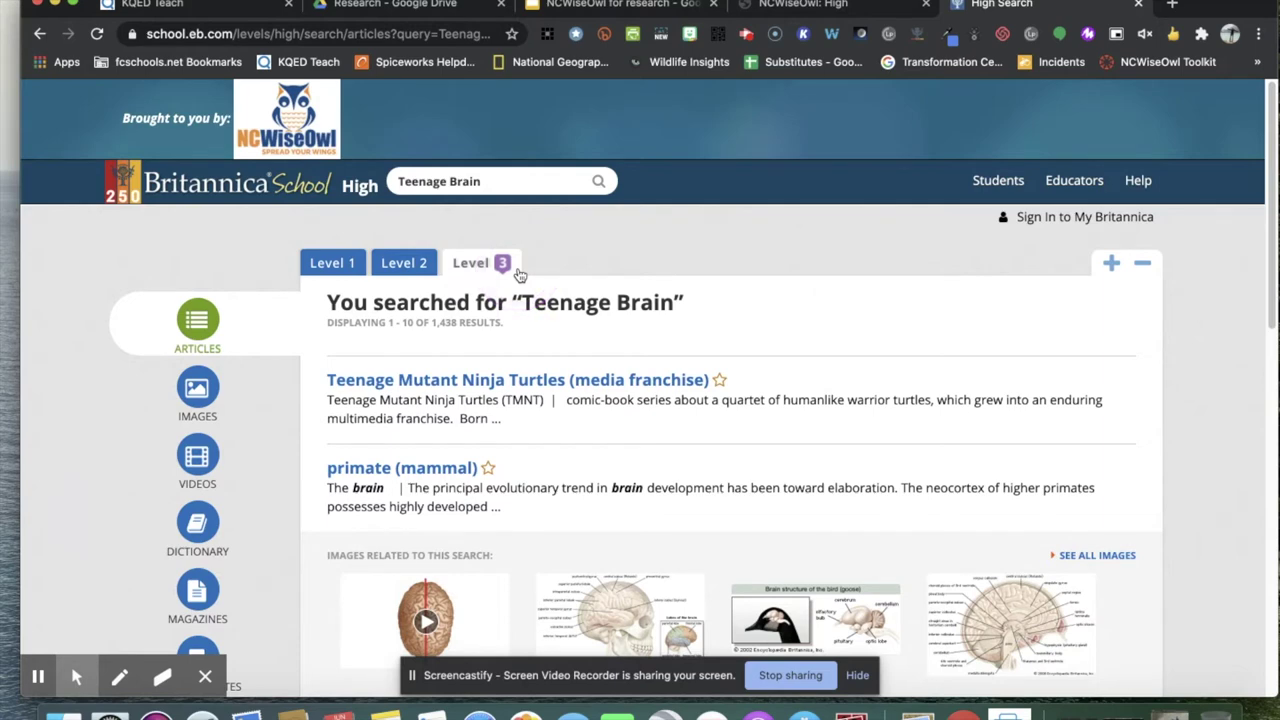
Look over the available resource types, open the Web's Best Sites results for the search and browse the listed sites
click(252, 337)
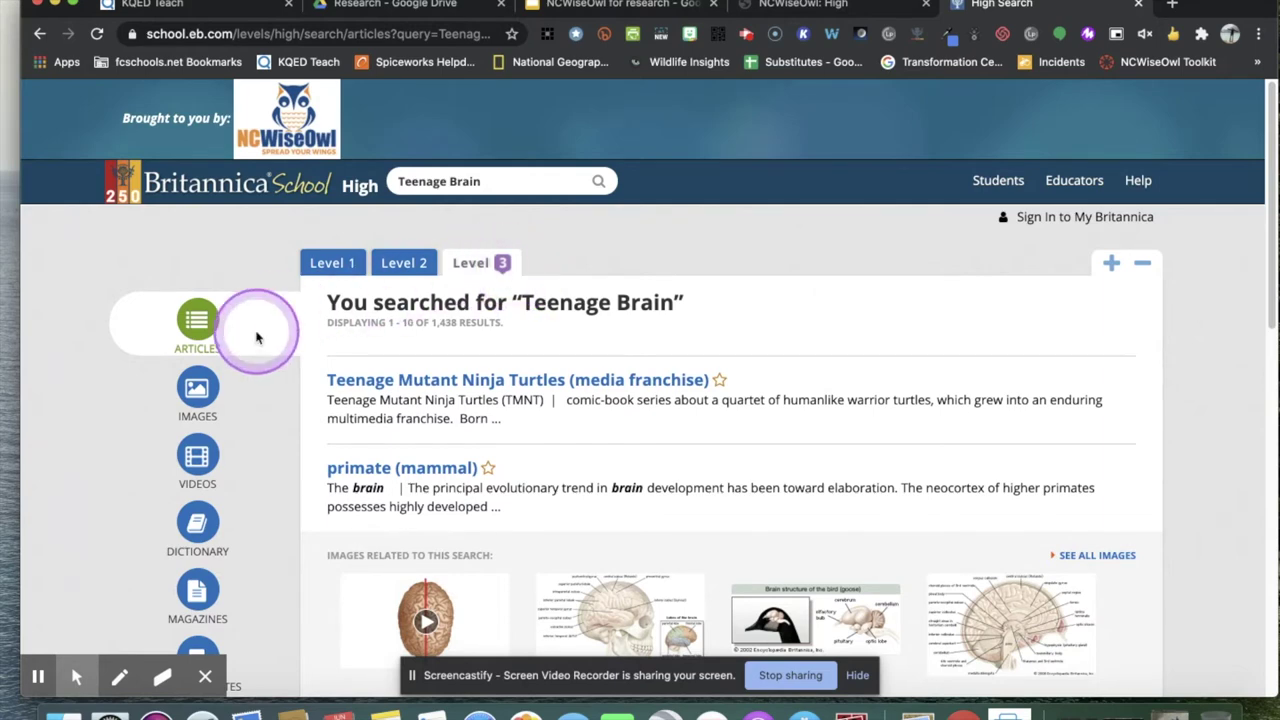
scroll(255, 338, down, 1)
scroll(255, 338, down, 2)
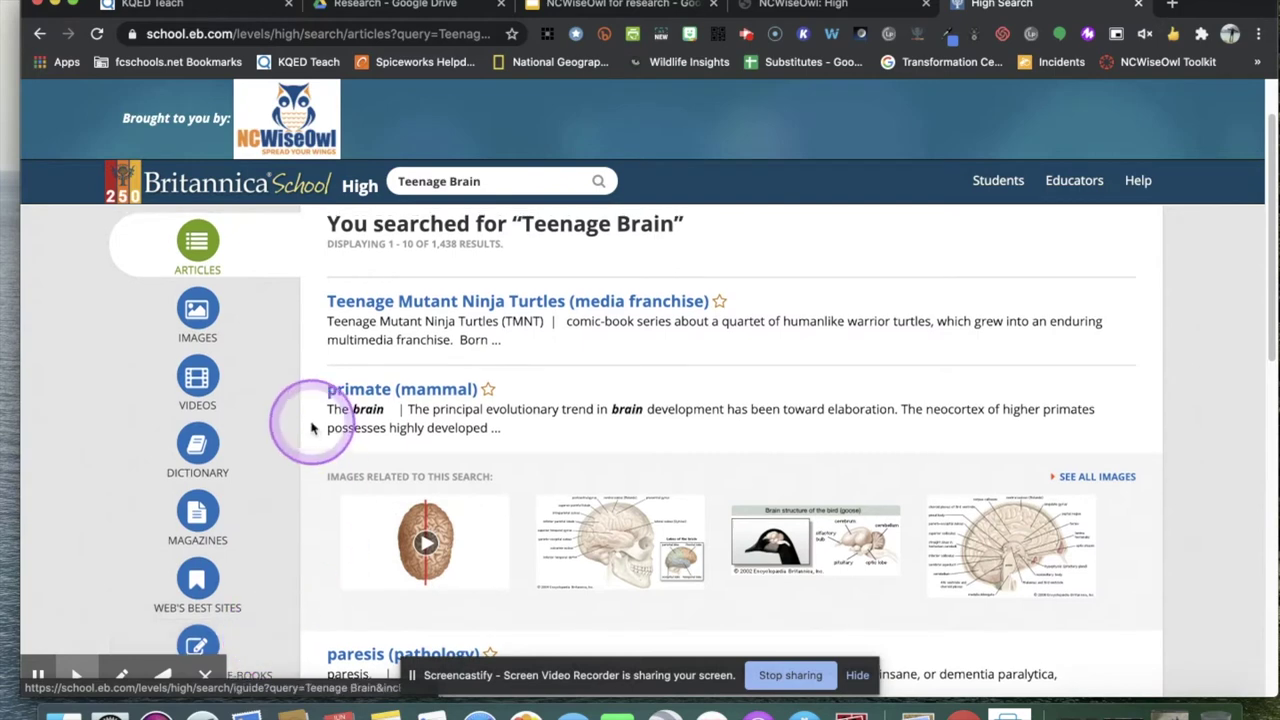
scroll(330, 380, up, 1)
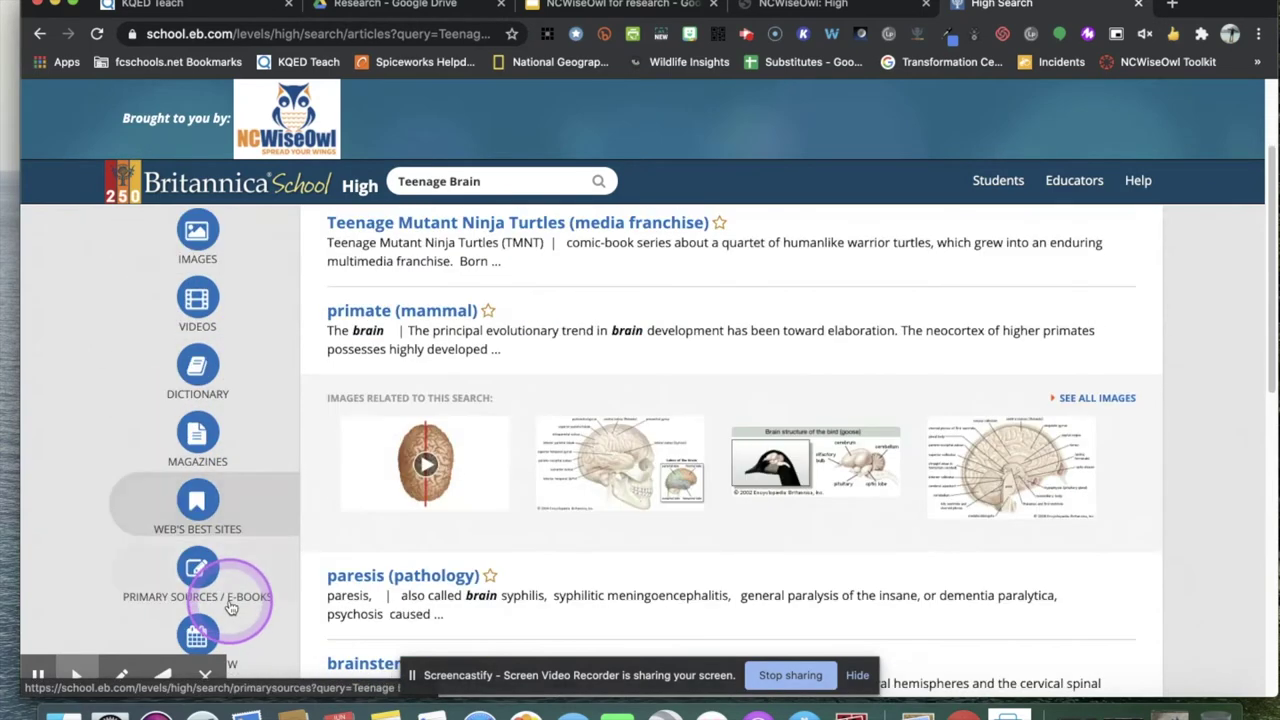
scroll(240, 595, down, 1)
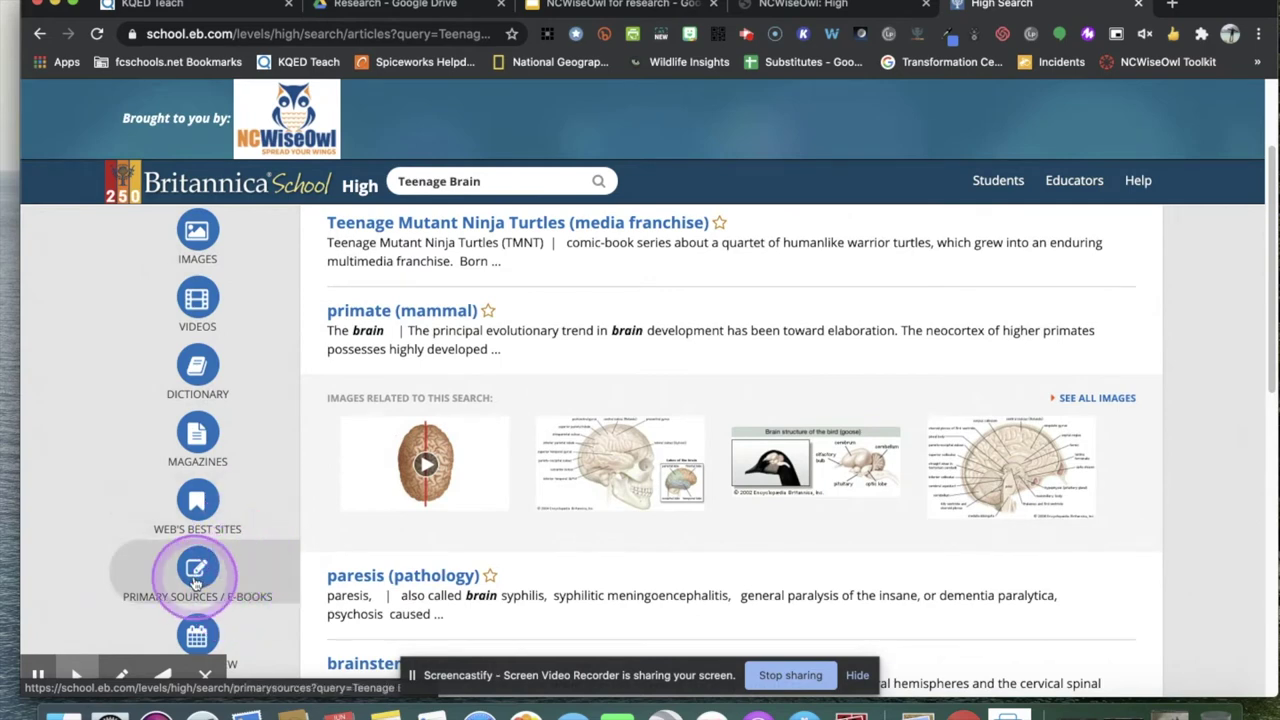
scroll(203, 570, down, 1)
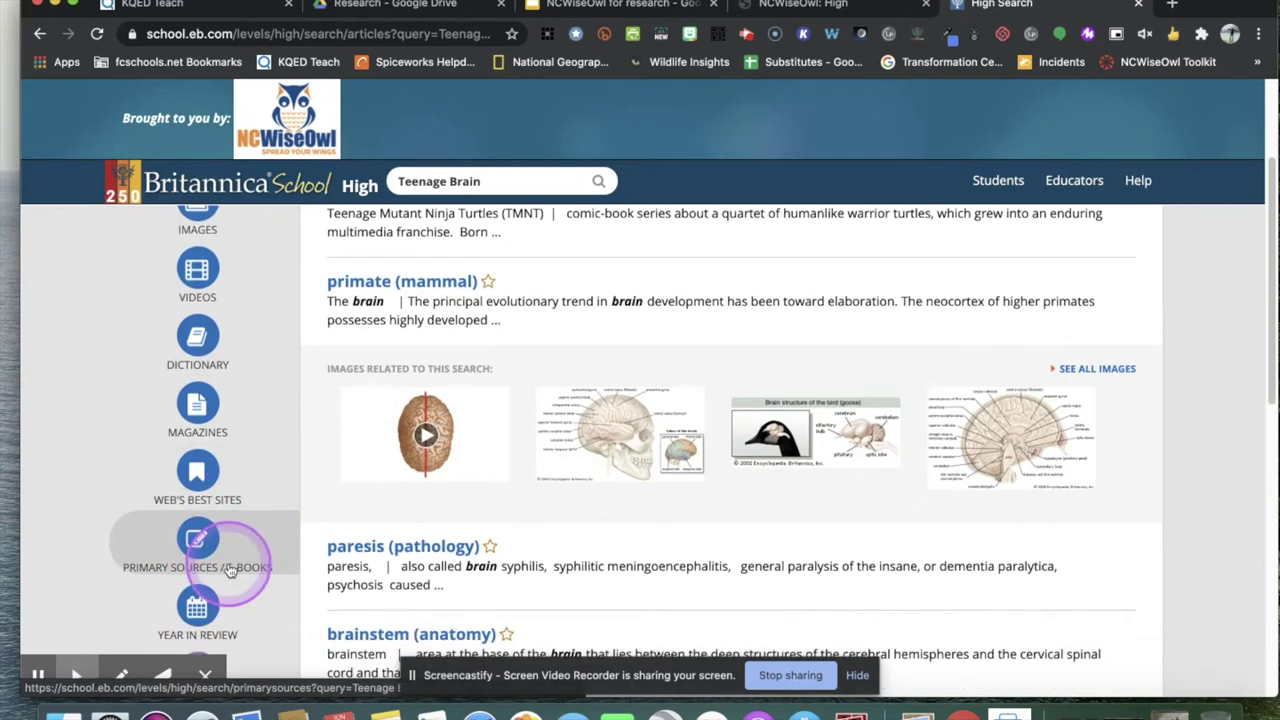
scroll(212, 435, up, 1)
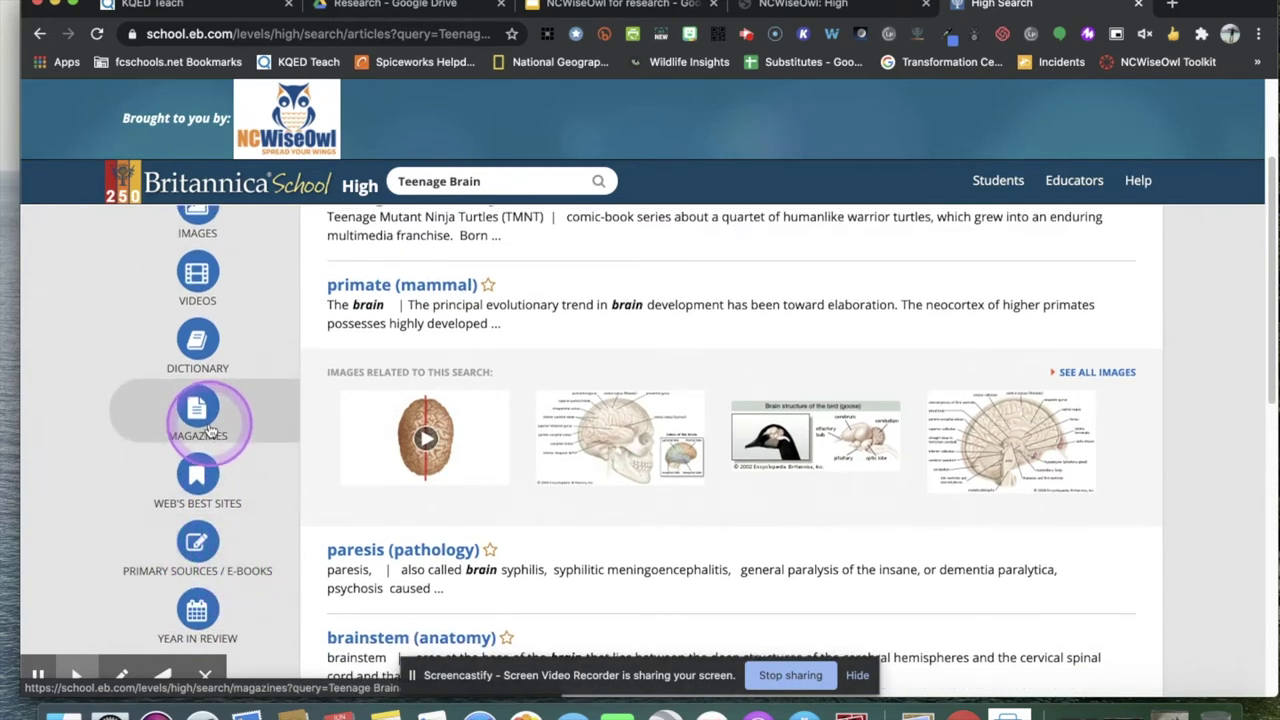
click(205, 483)
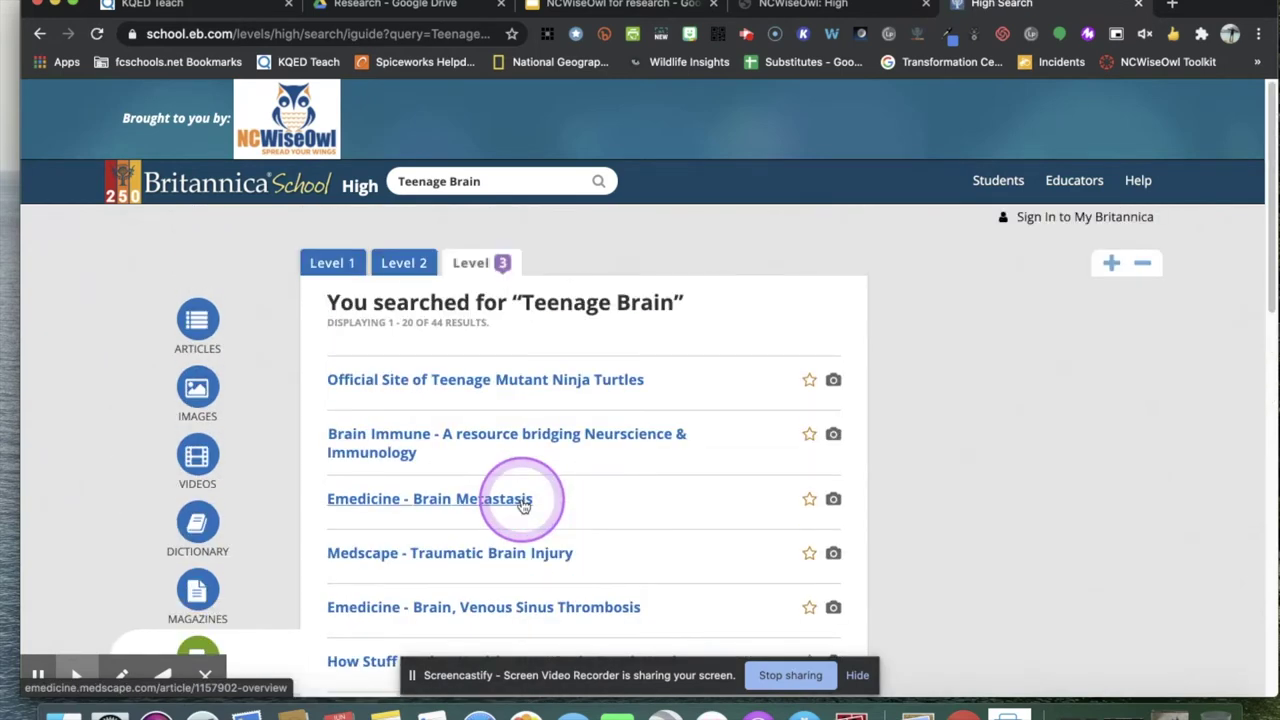
click(523, 505)
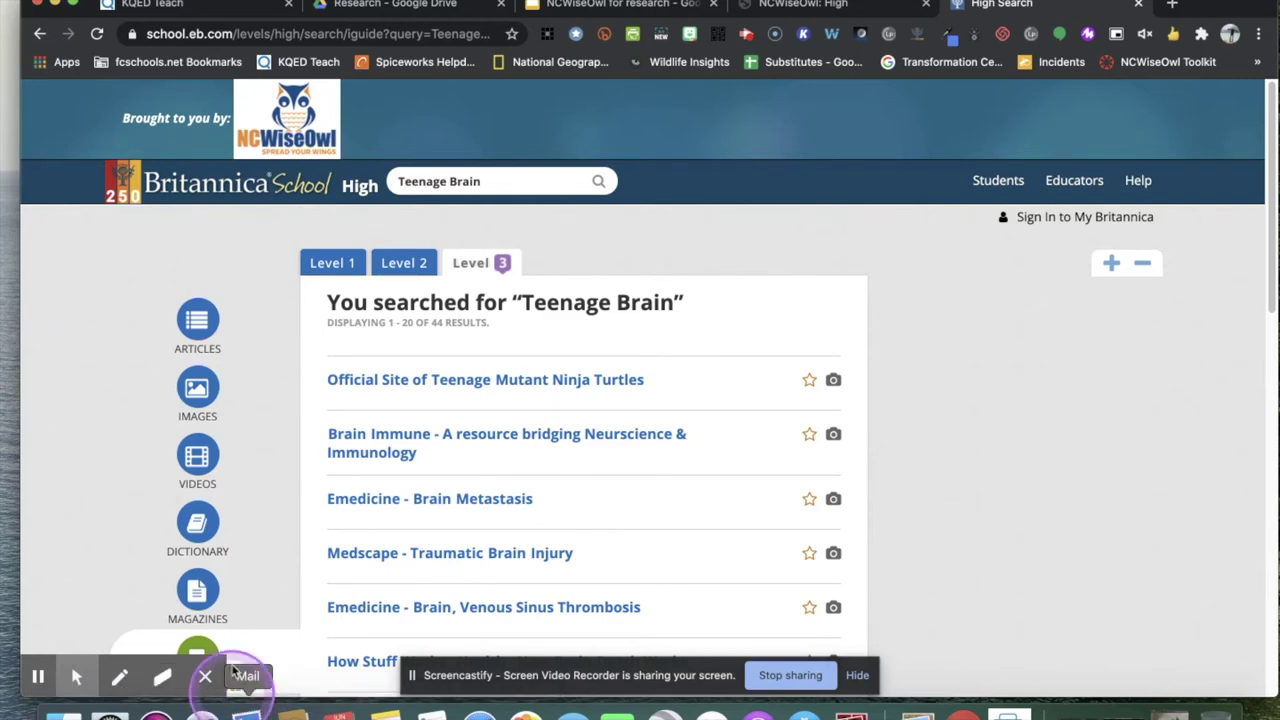
click(268, 557)
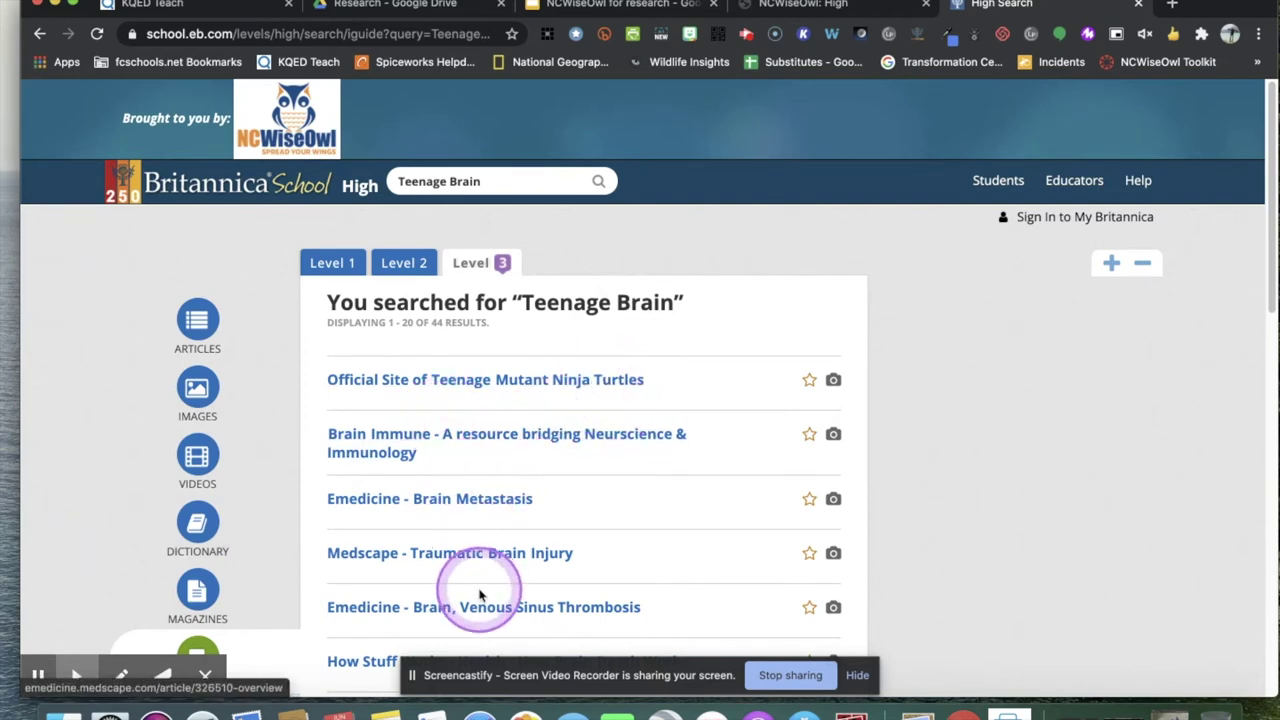
scroll(465, 580, down, 3)
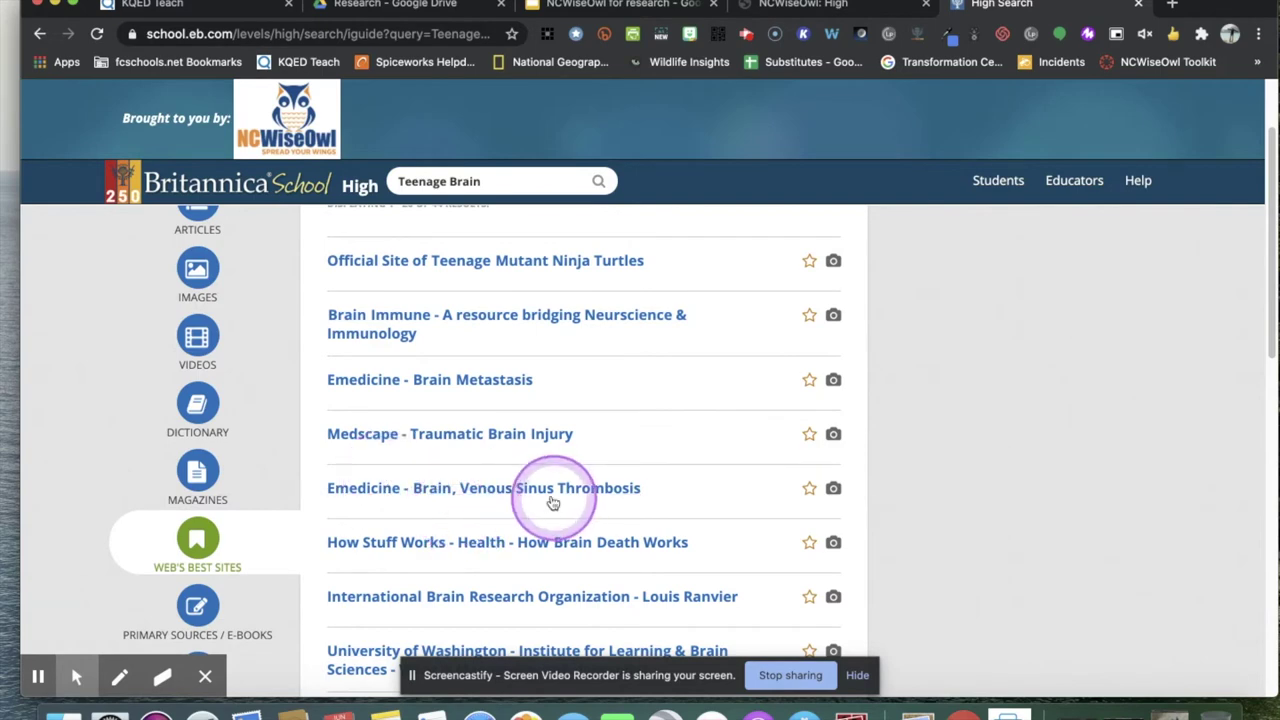
Switch to the Magazines results for the search, review the first page of articles and go to page 2
click(195, 470)
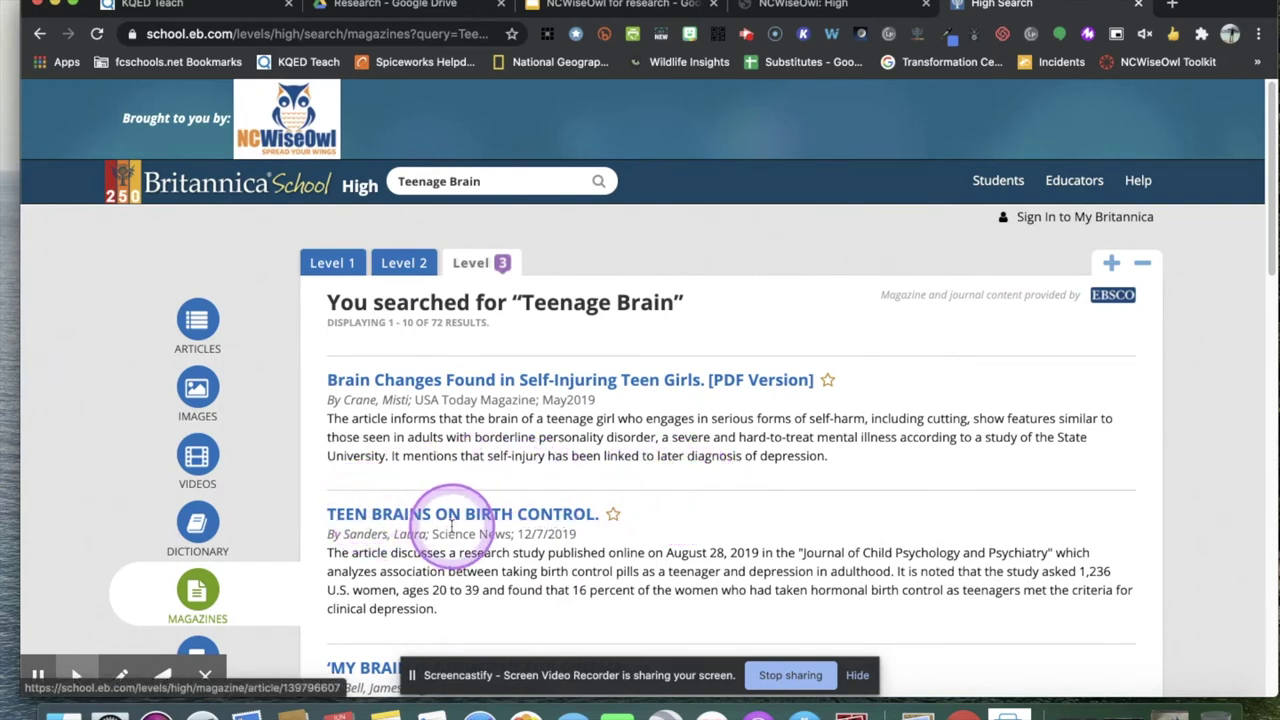
scroll(705, 413, down, 1)
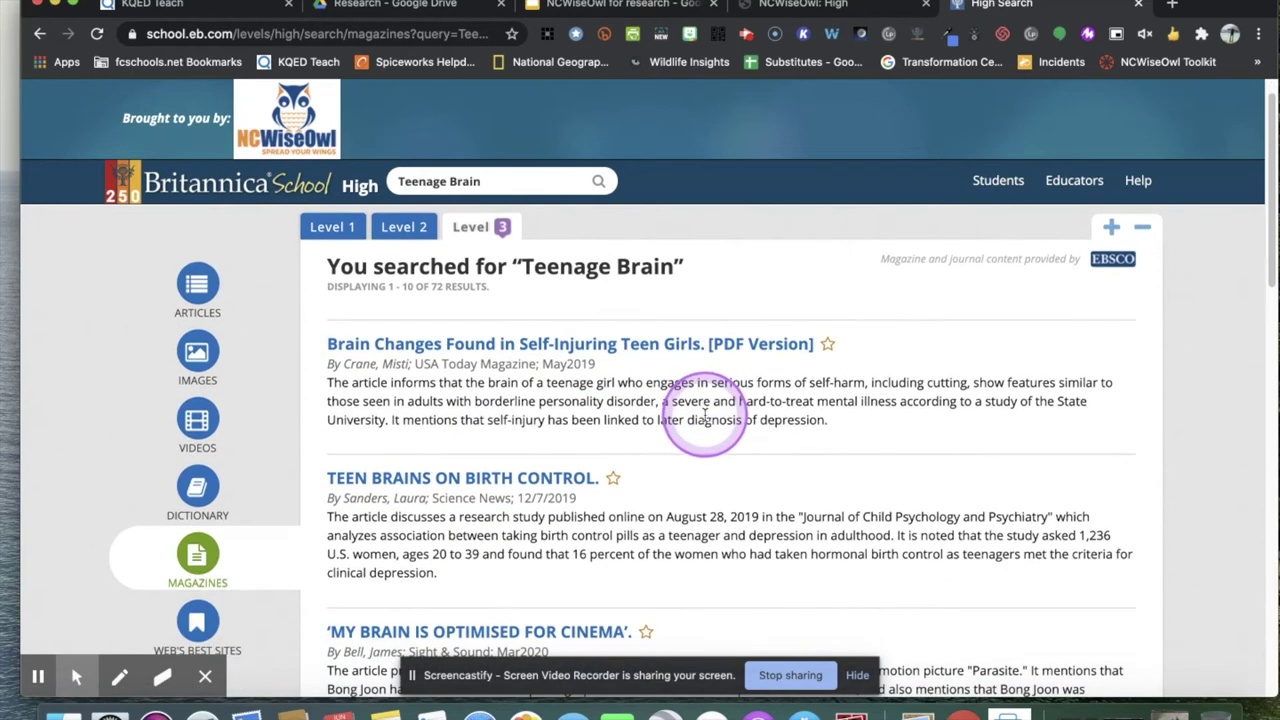
scroll(705, 413, down, 5)
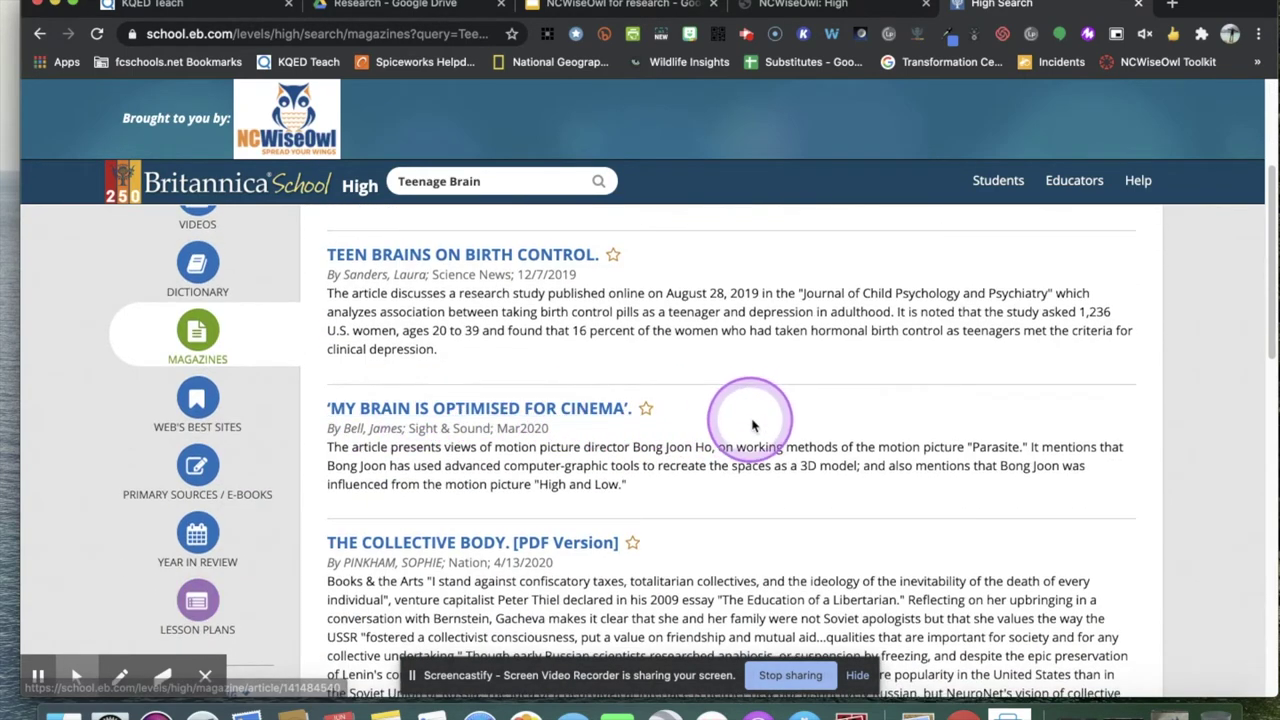
scroll(760, 427, down, 12)
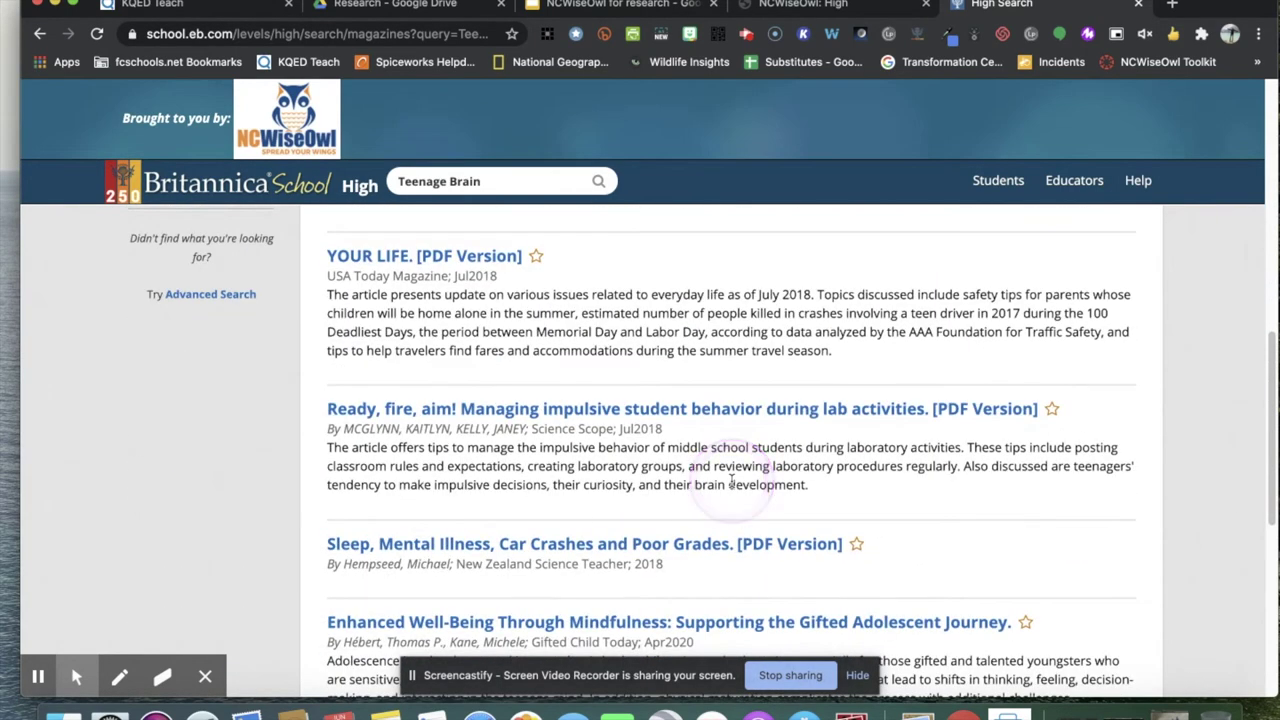
scroll(731, 481, down, 1)
scroll(731, 487, down, 3)
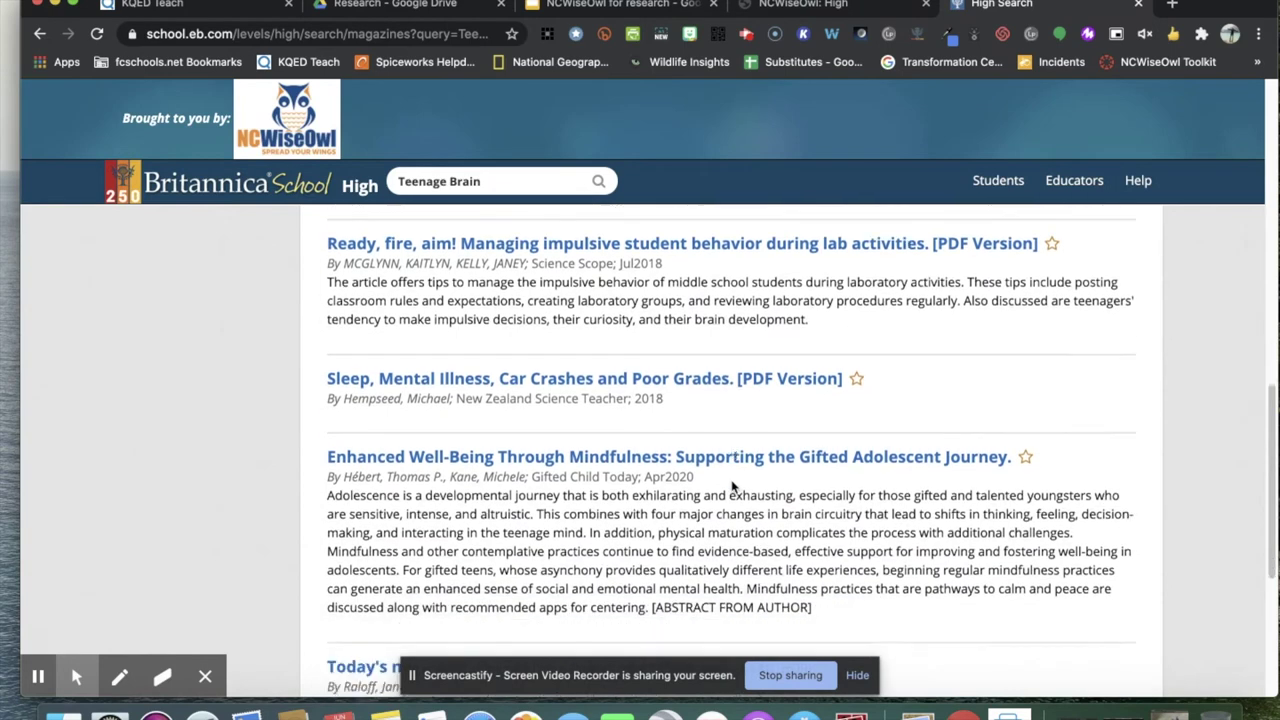
scroll(731, 485, down, 4)
click(731, 485)
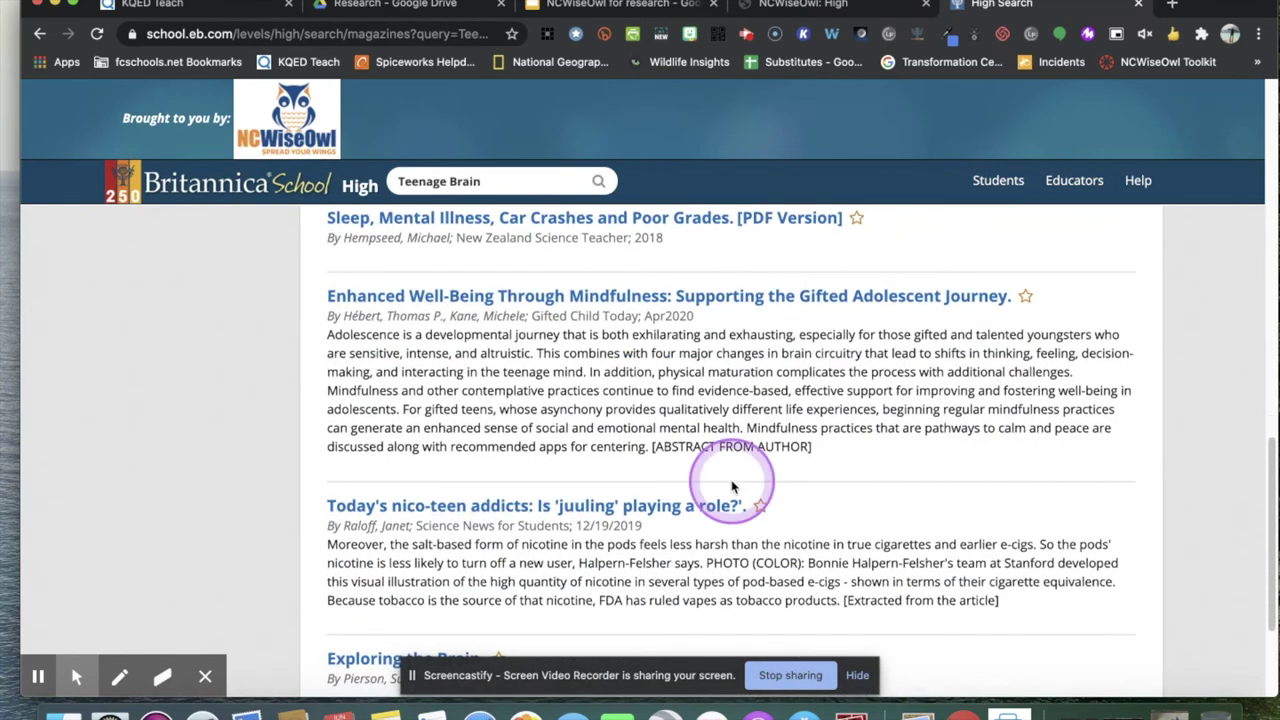
scroll(731, 485, down, 3)
scroll(760, 486, down, 2)
click(778, 487)
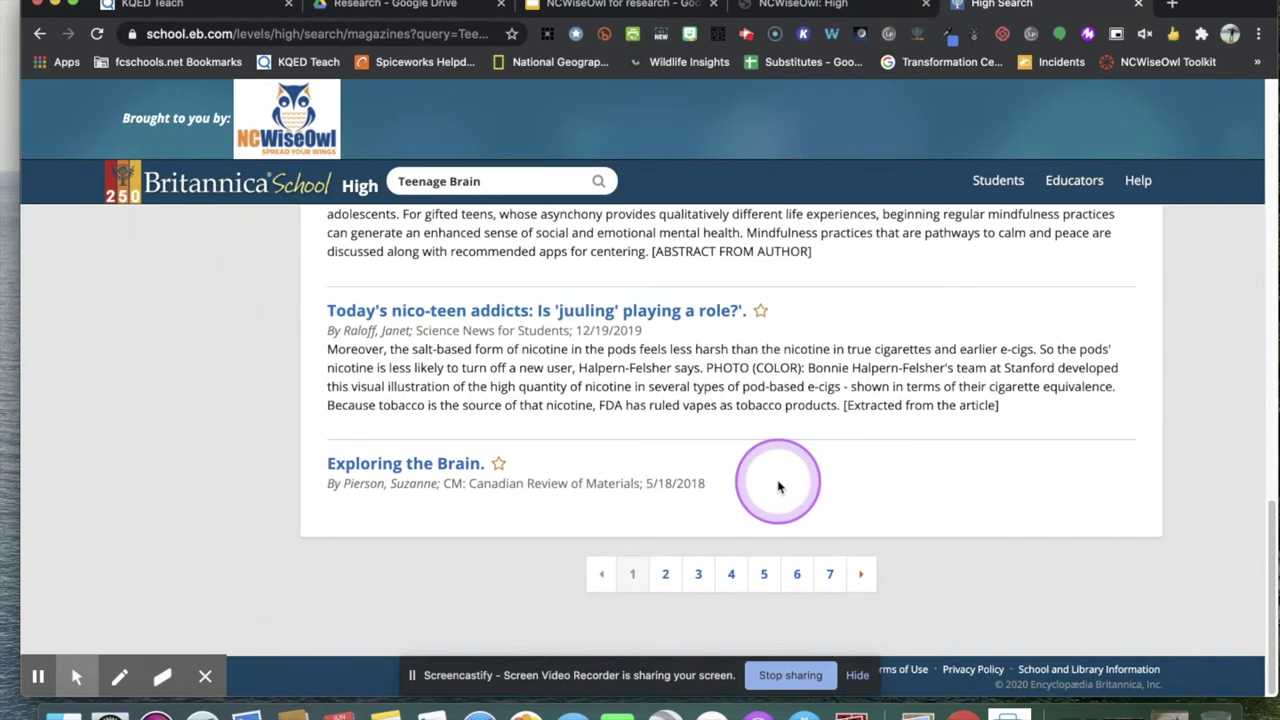
click(665, 578)
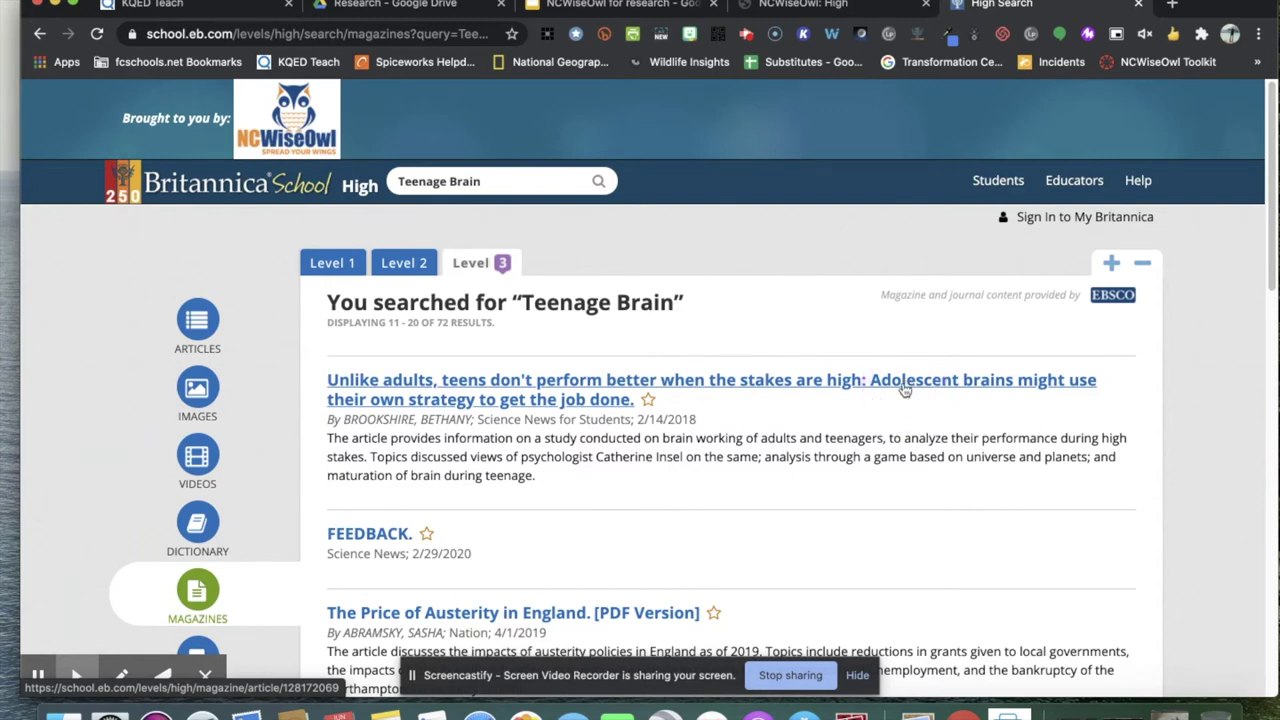
Open the magazine article "Unlike adults, teens don't perform better when the stakes are high" from the Teenage Brain results
click(906, 388)
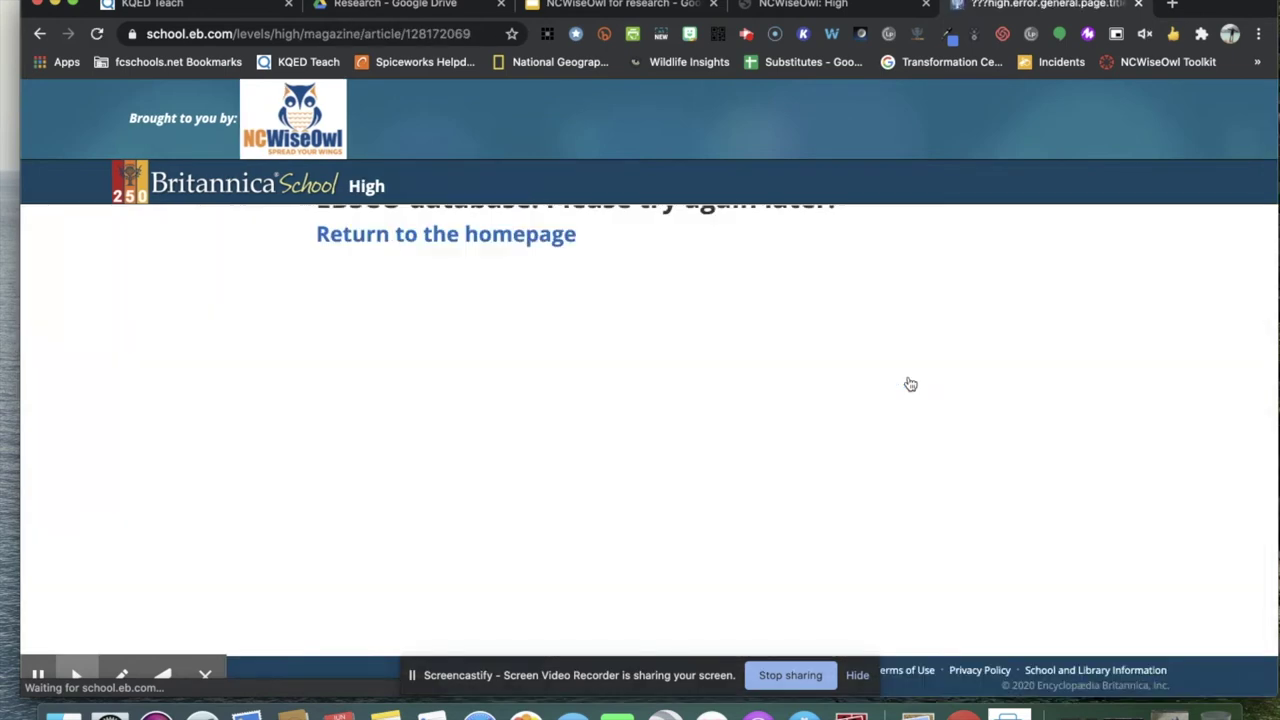
click(826, 430)
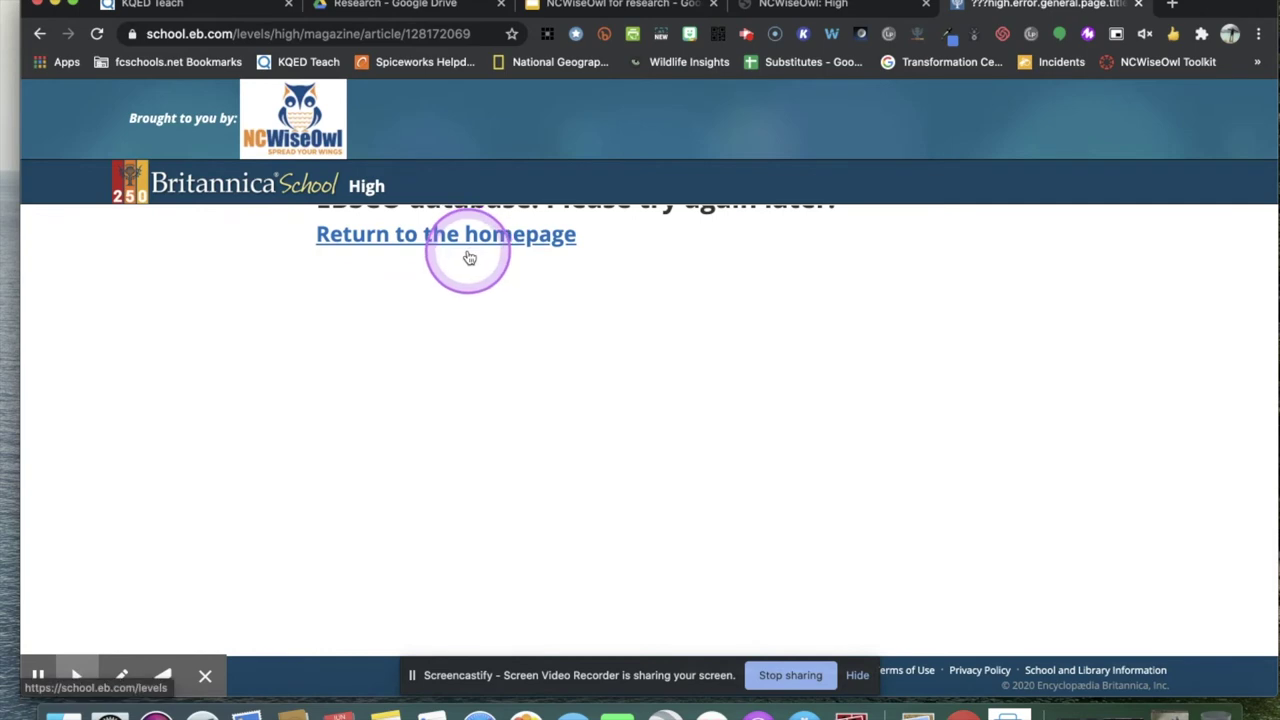
click(40, 33)
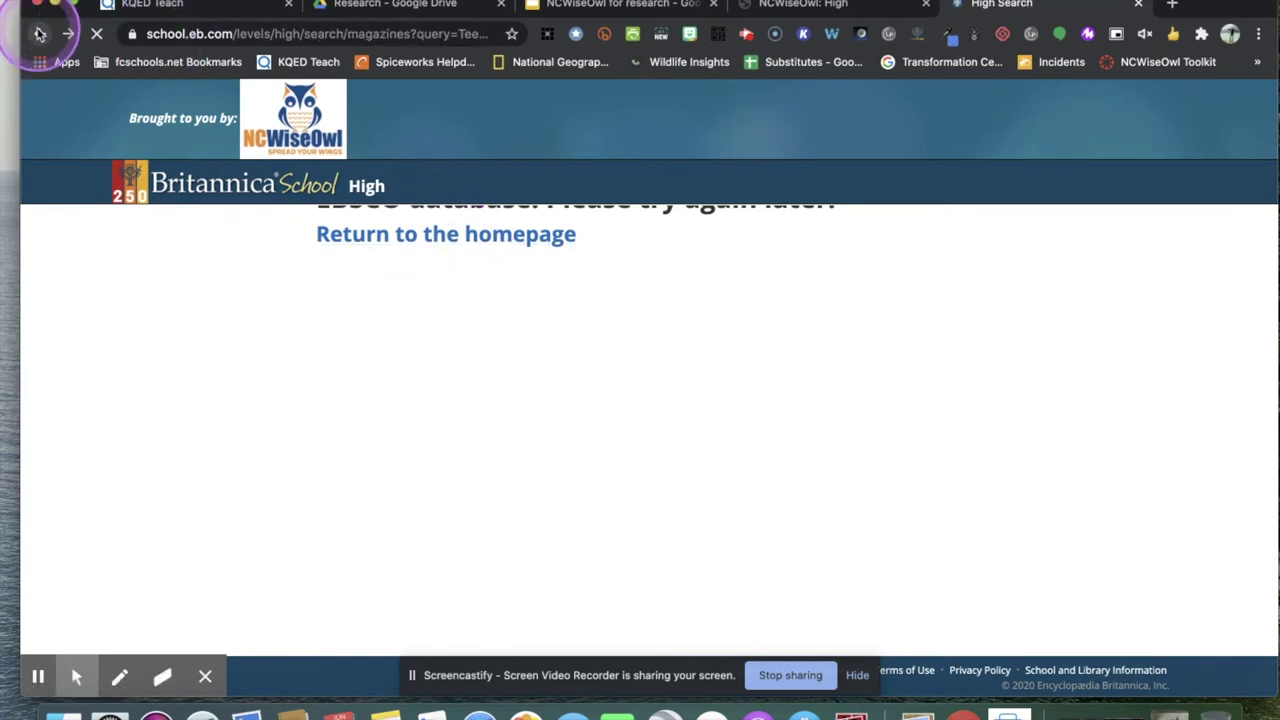
click(416, 399)
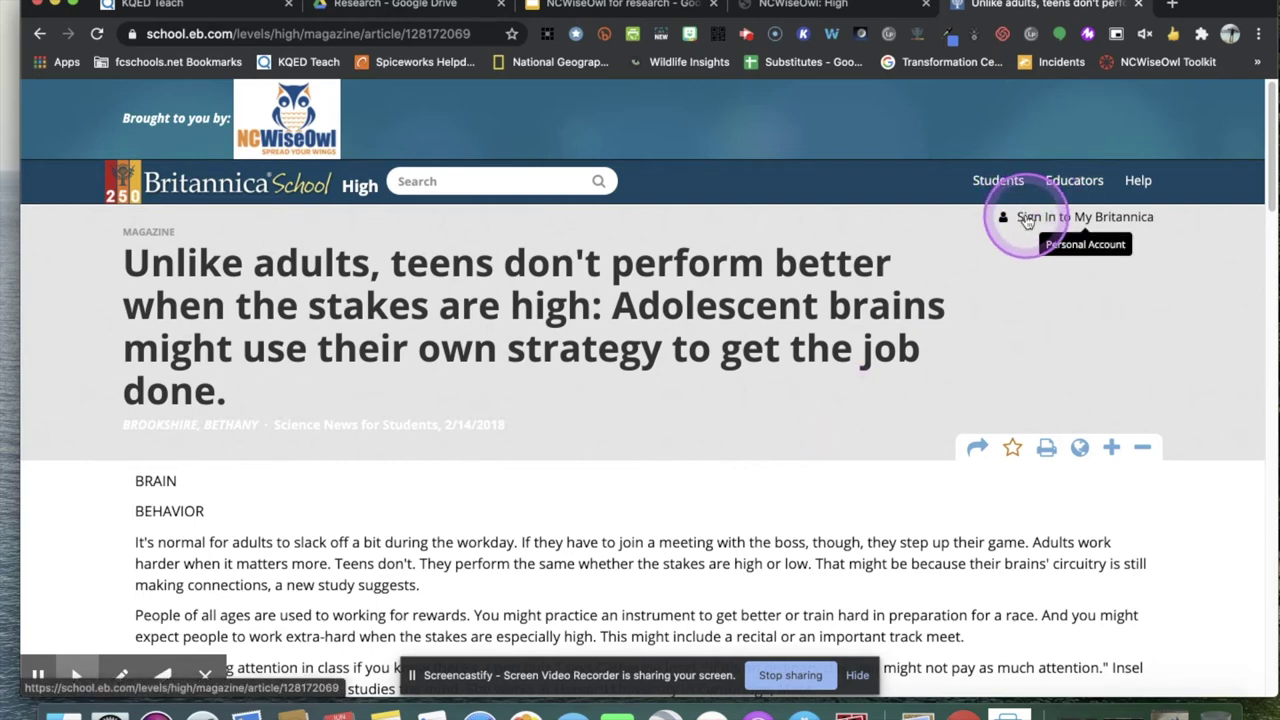
Open the account creation form from the My Britannica sign-in, review its fields and Educator/Student choice, and close it
click(1027, 221)
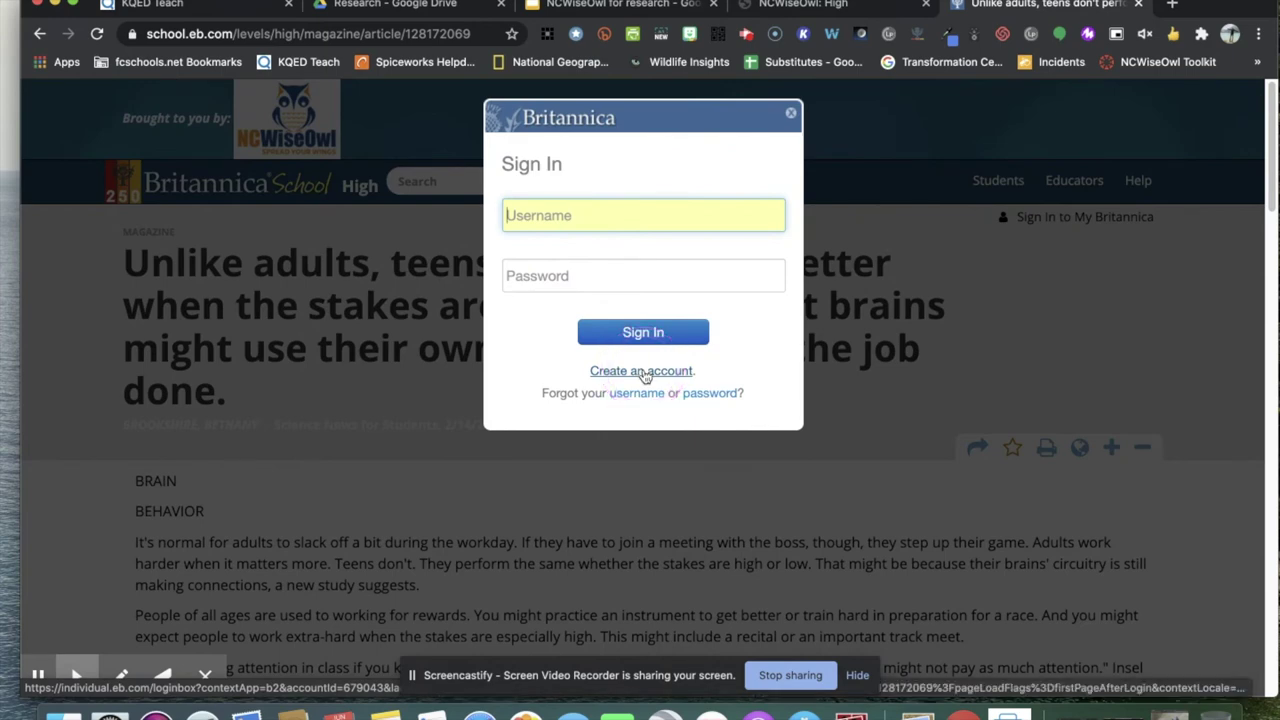
click(602, 265)
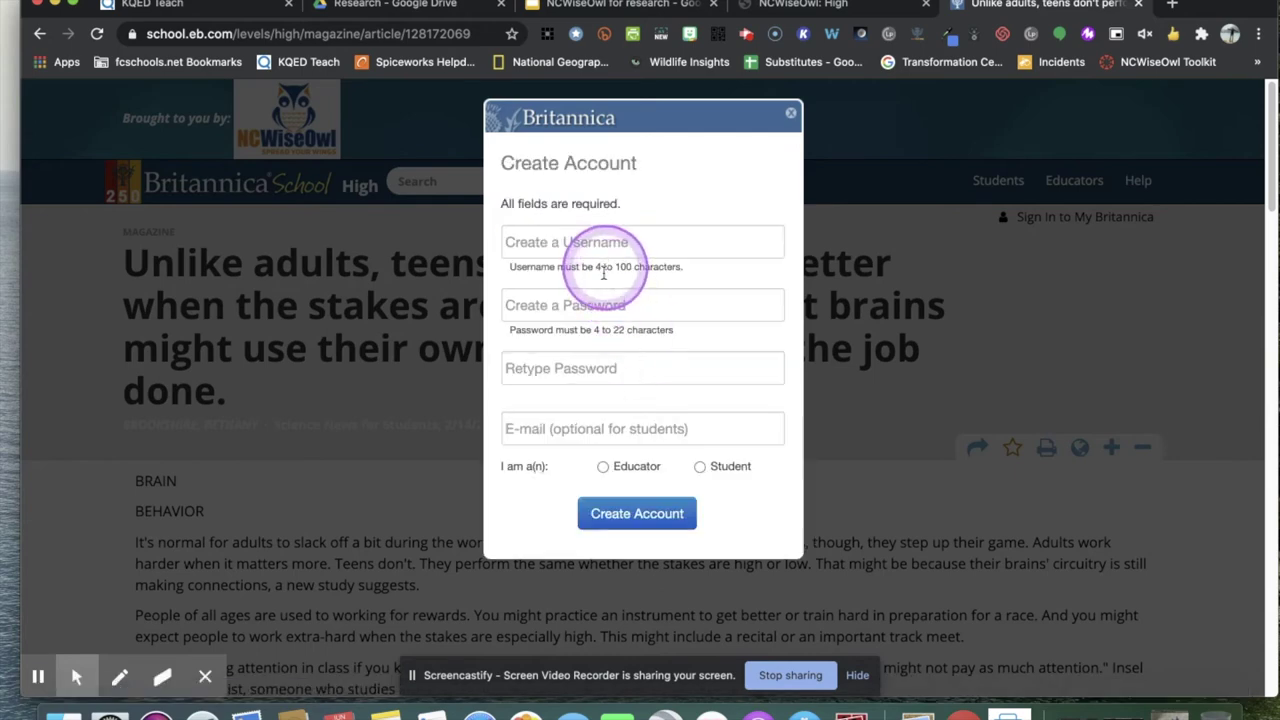
click(608, 460)
click(701, 468)
click(600, 470)
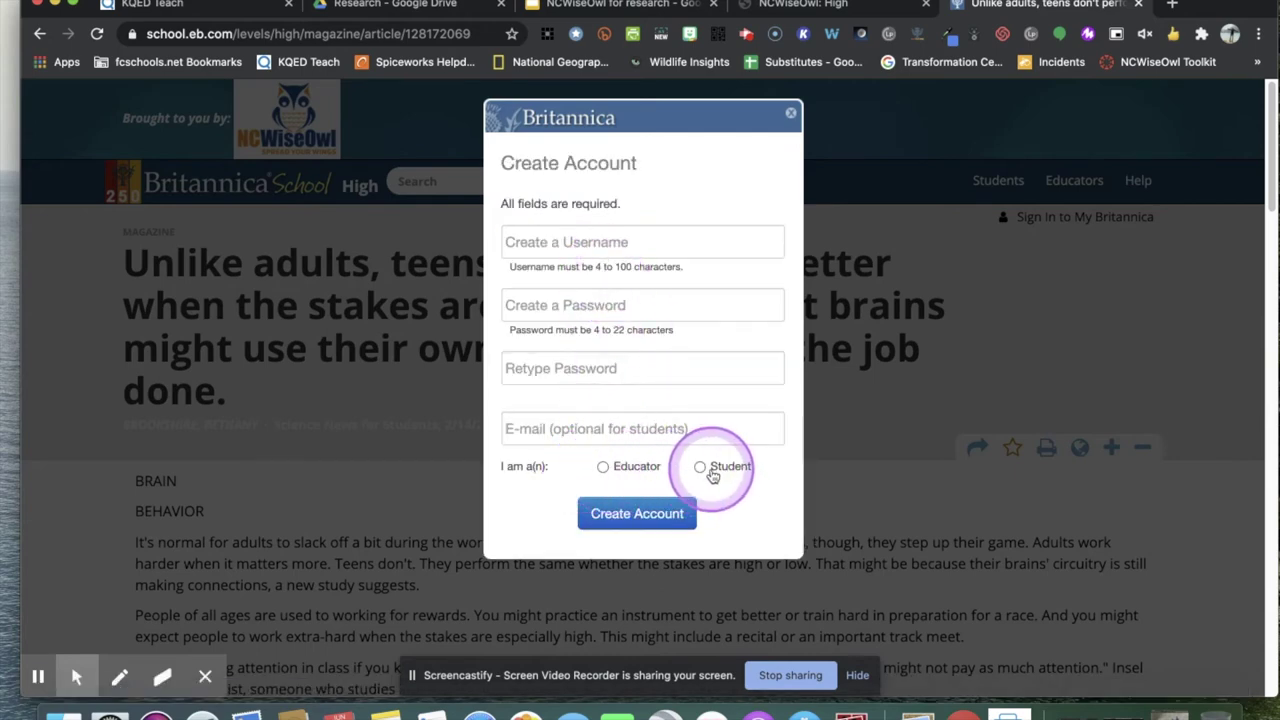
click(791, 115)
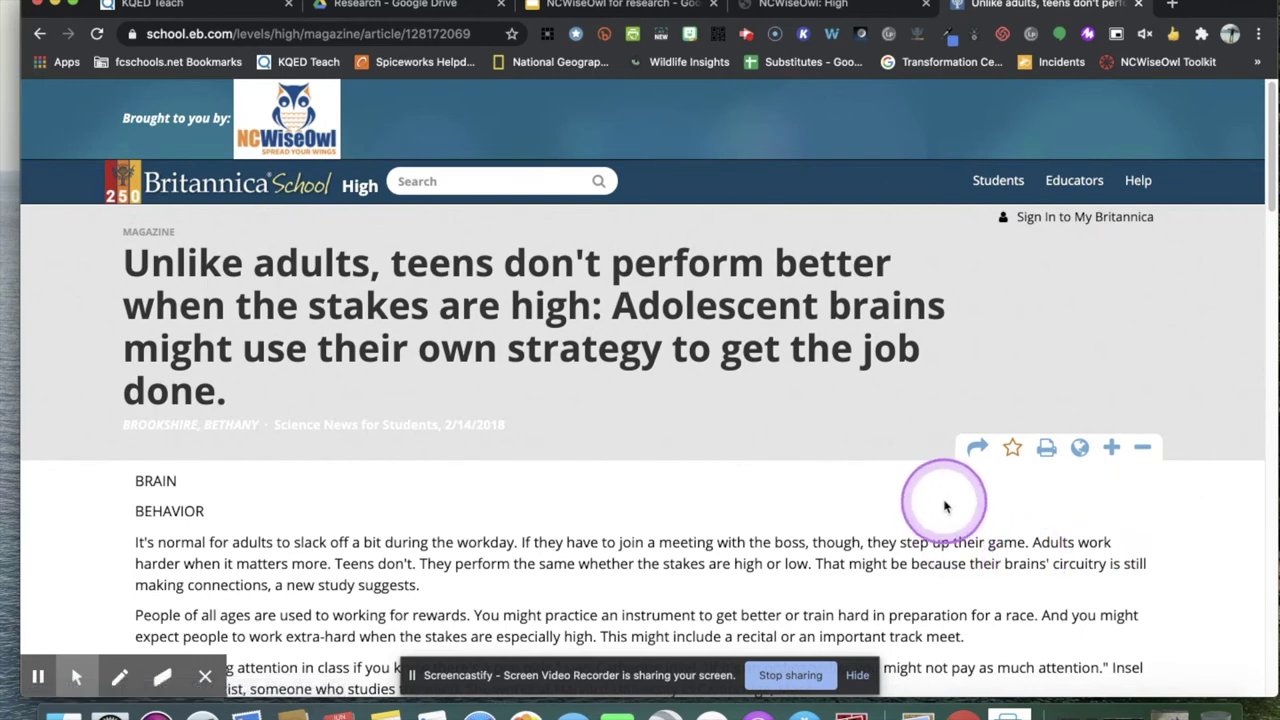
Save the article to Google Drive with the listed school Google account, allowing Encyclopædia Britannica access to it
scroll(943, 505, down, 1)
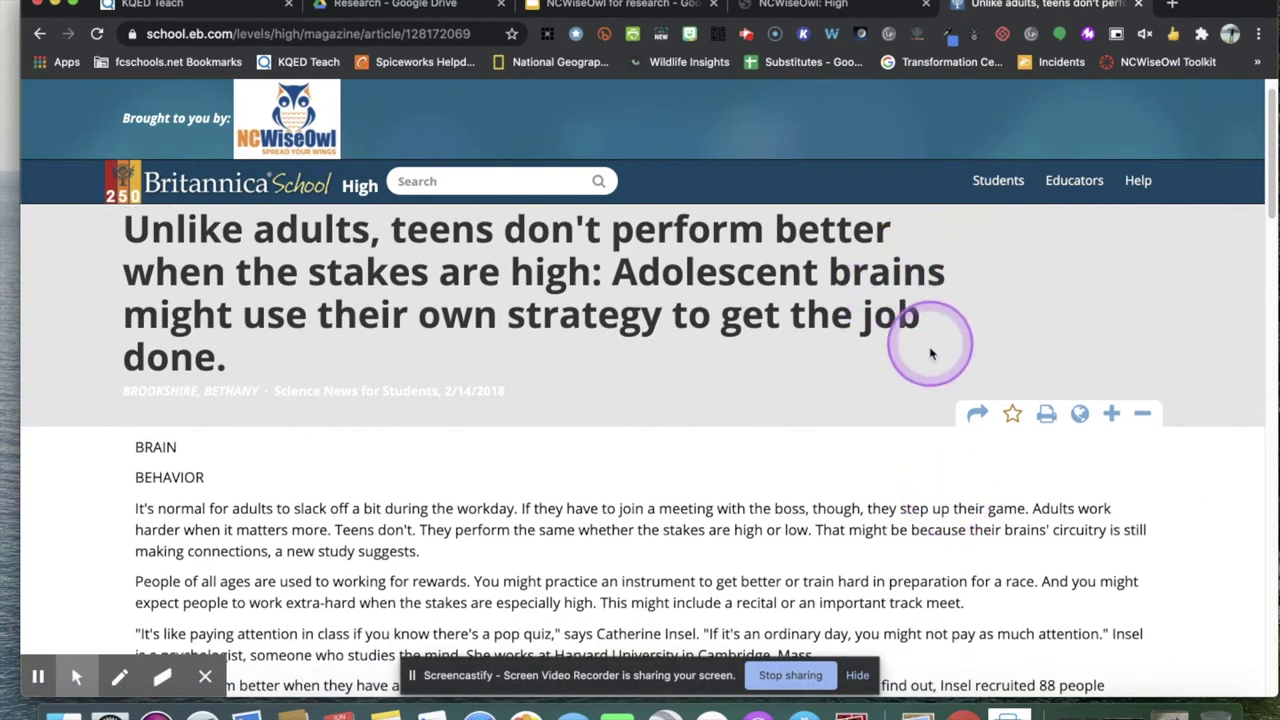
click(975, 418)
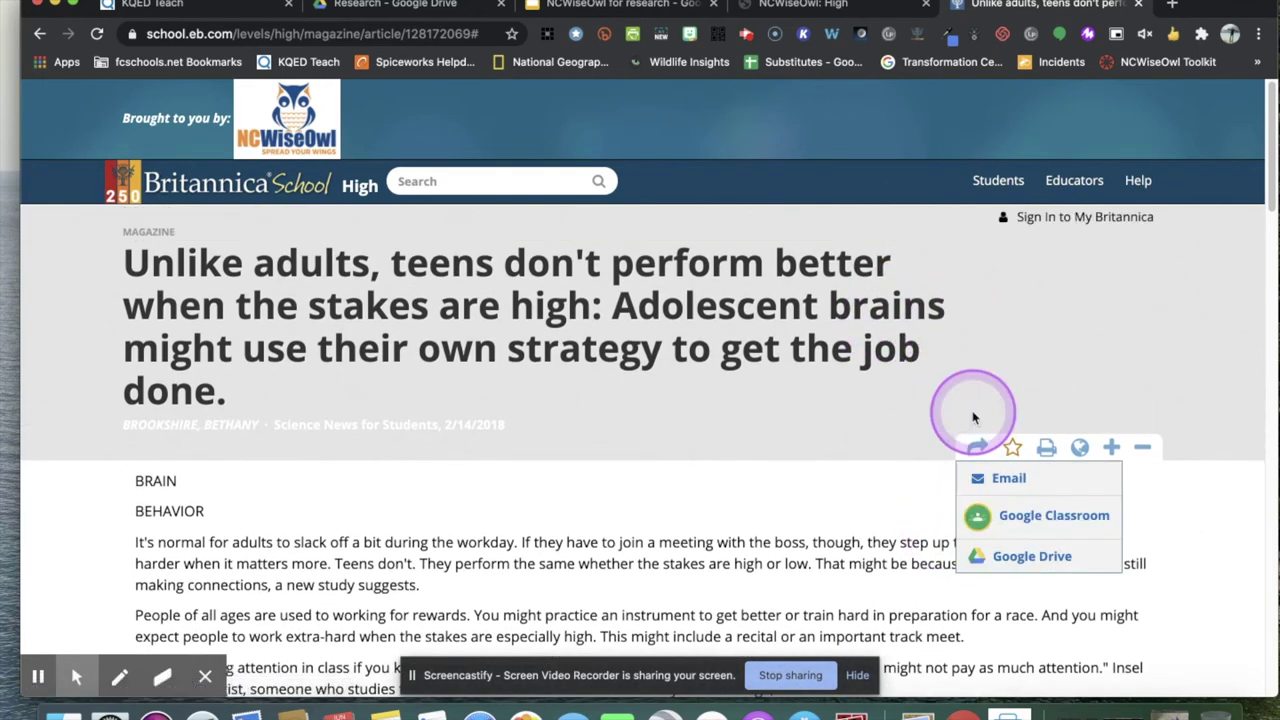
click(1008, 560)
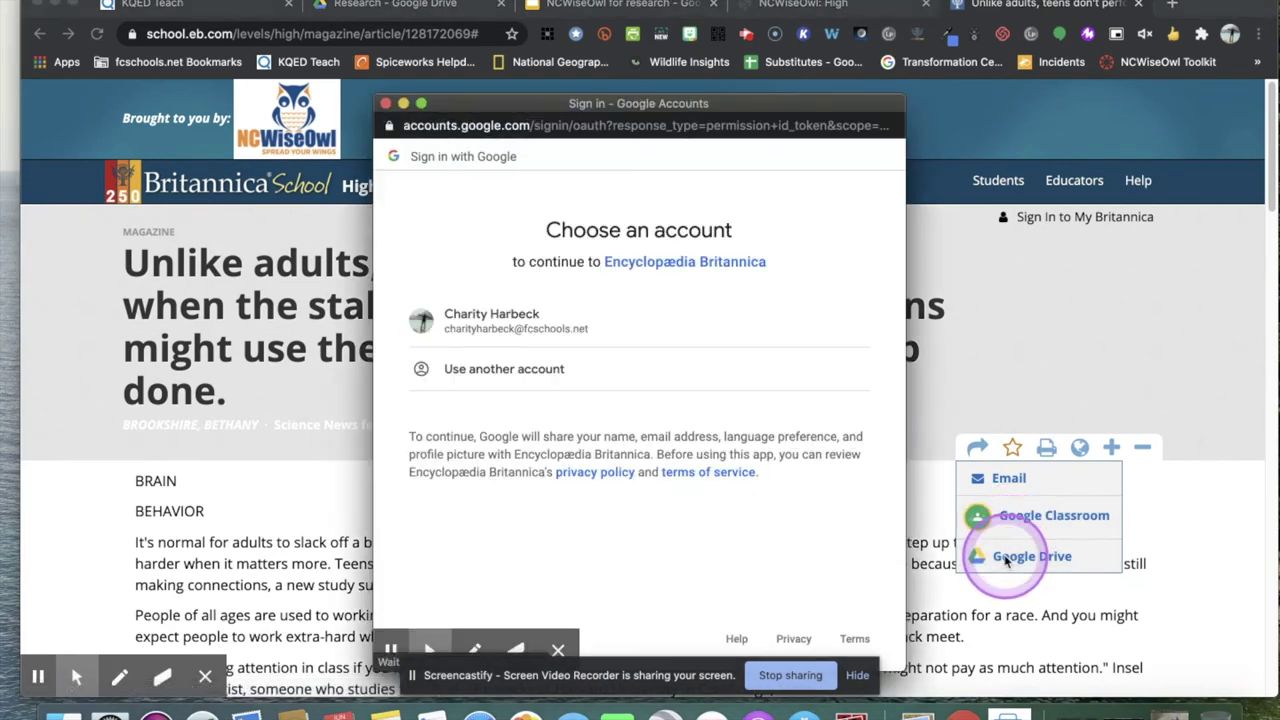
click(526, 338)
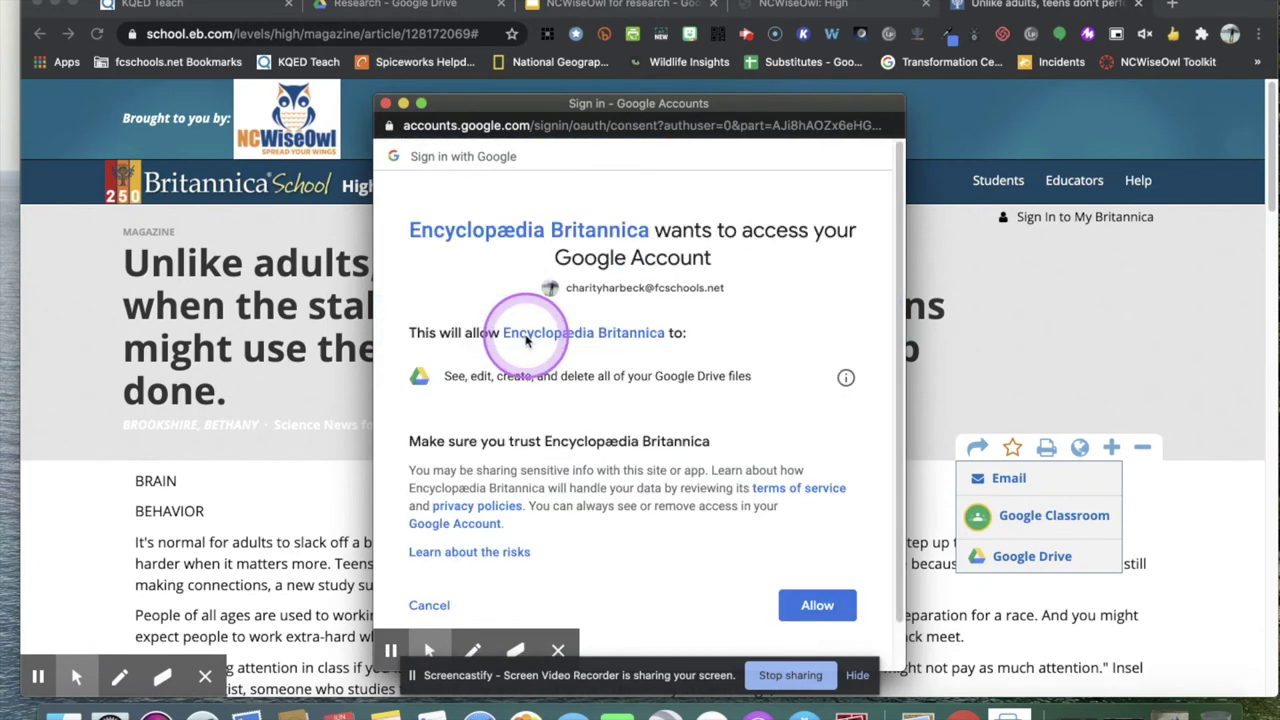
scroll(690, 395, down, 1)
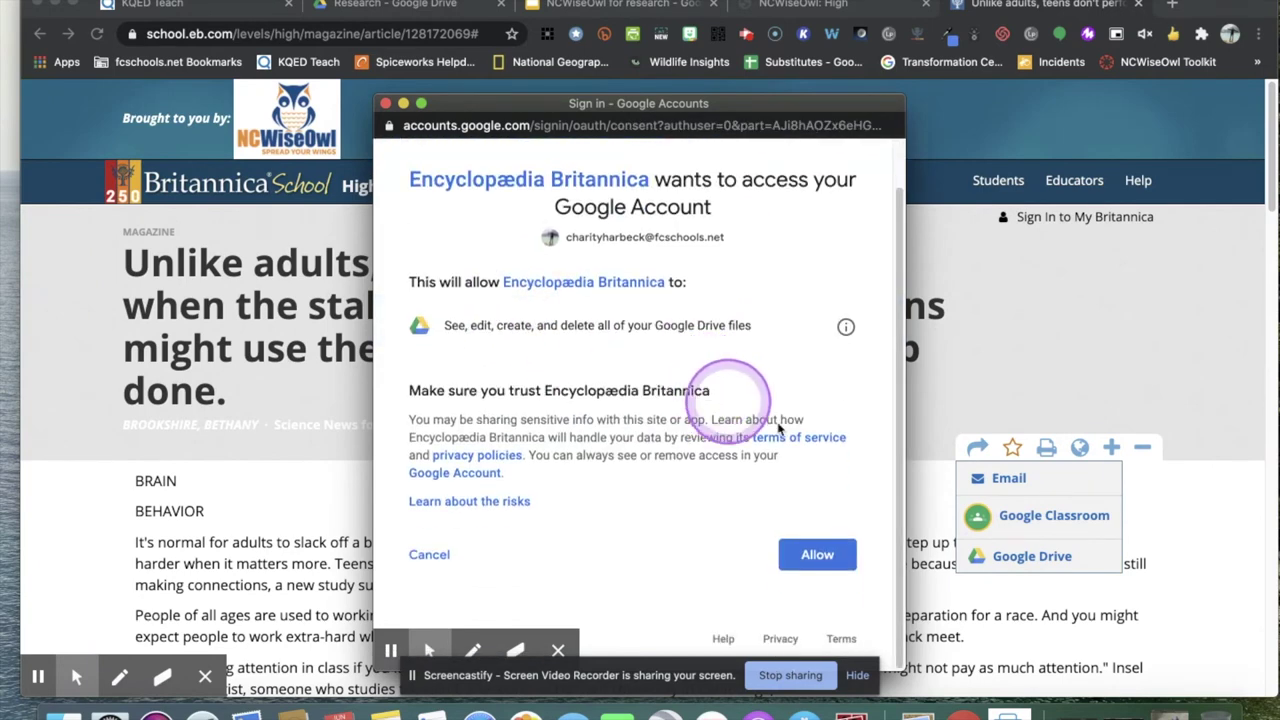
click(836, 563)
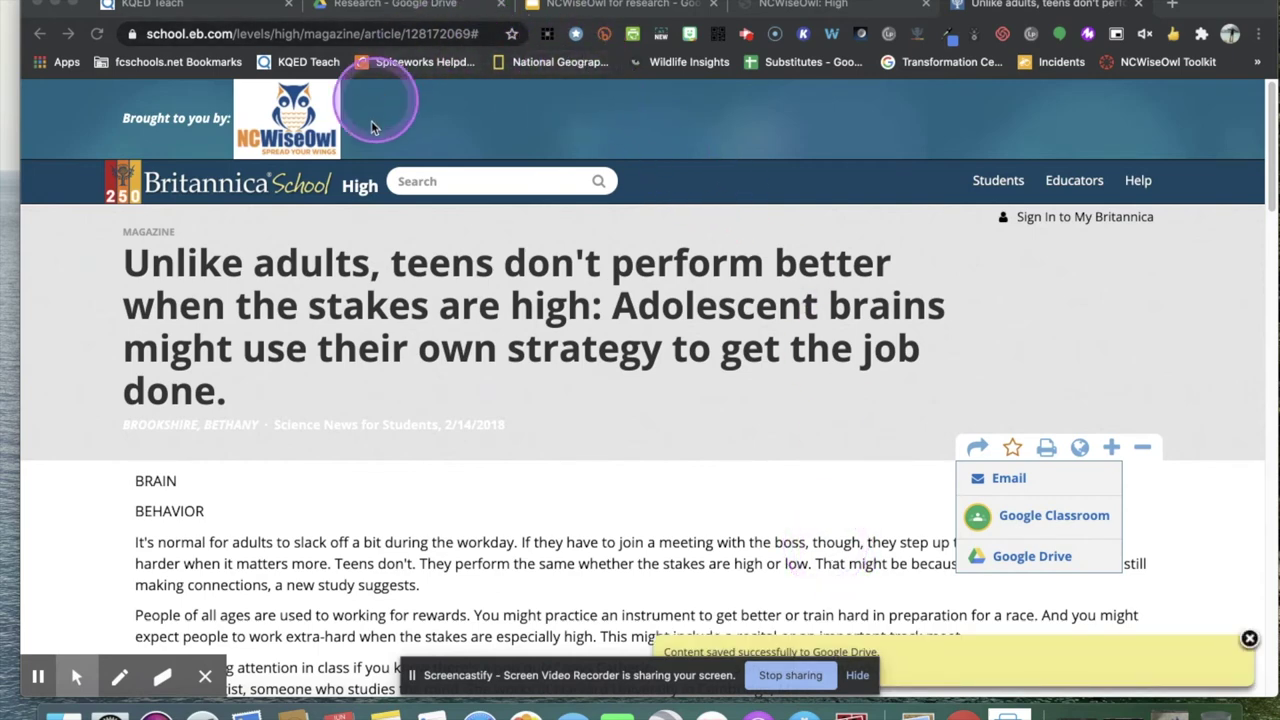
Switch to Google Drive, open the saved "Unlike adults, teens..." document from the recent files and skim its contents
click(380, 5)
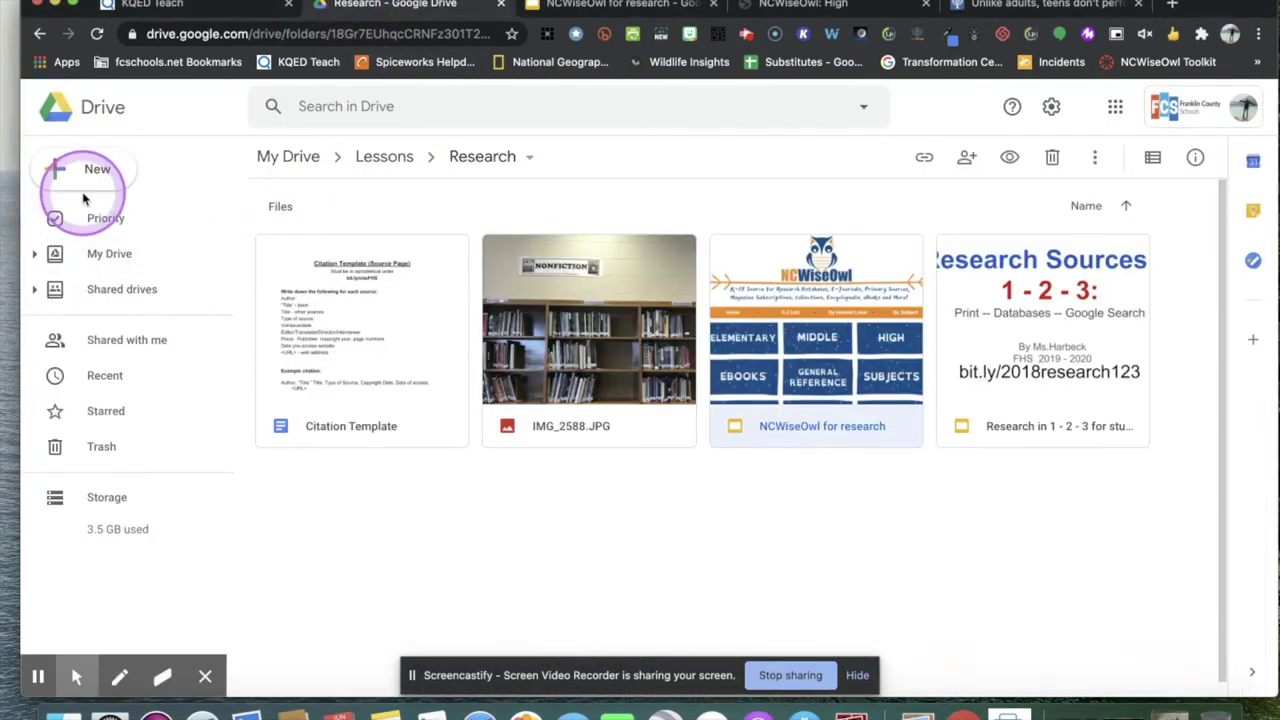
click(118, 253)
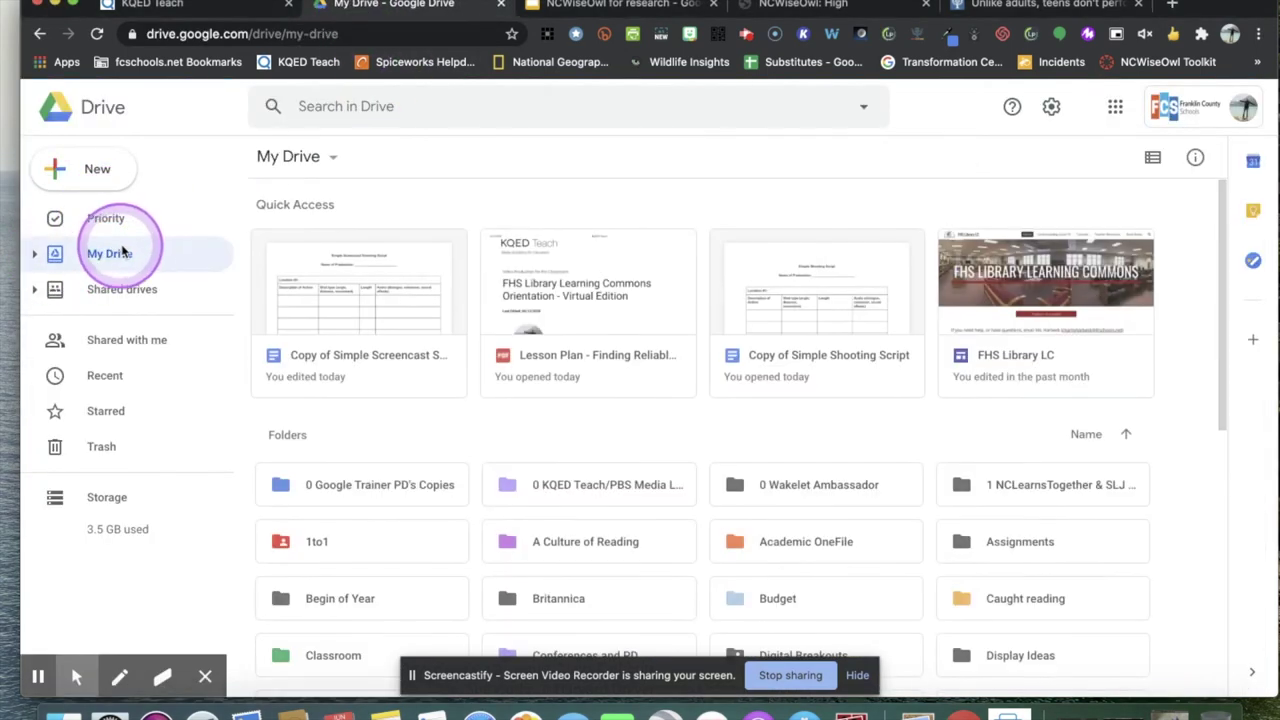
click(119, 386)
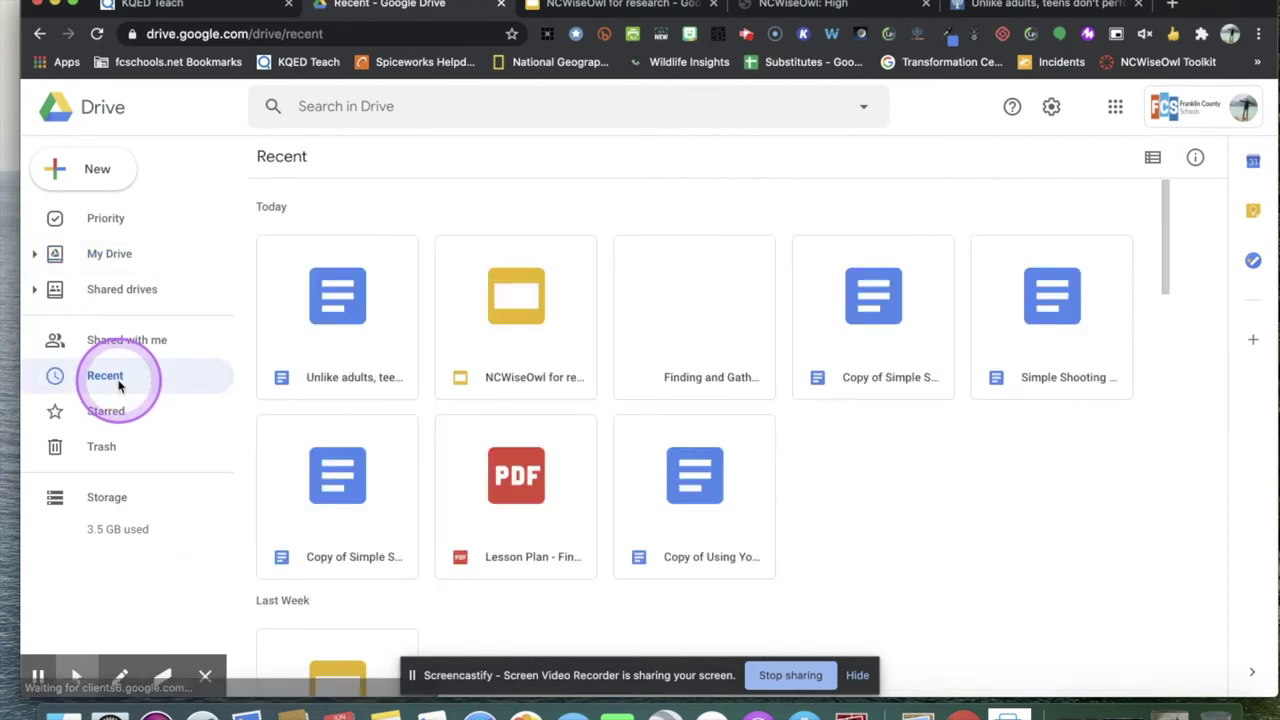
double_click(358, 334)
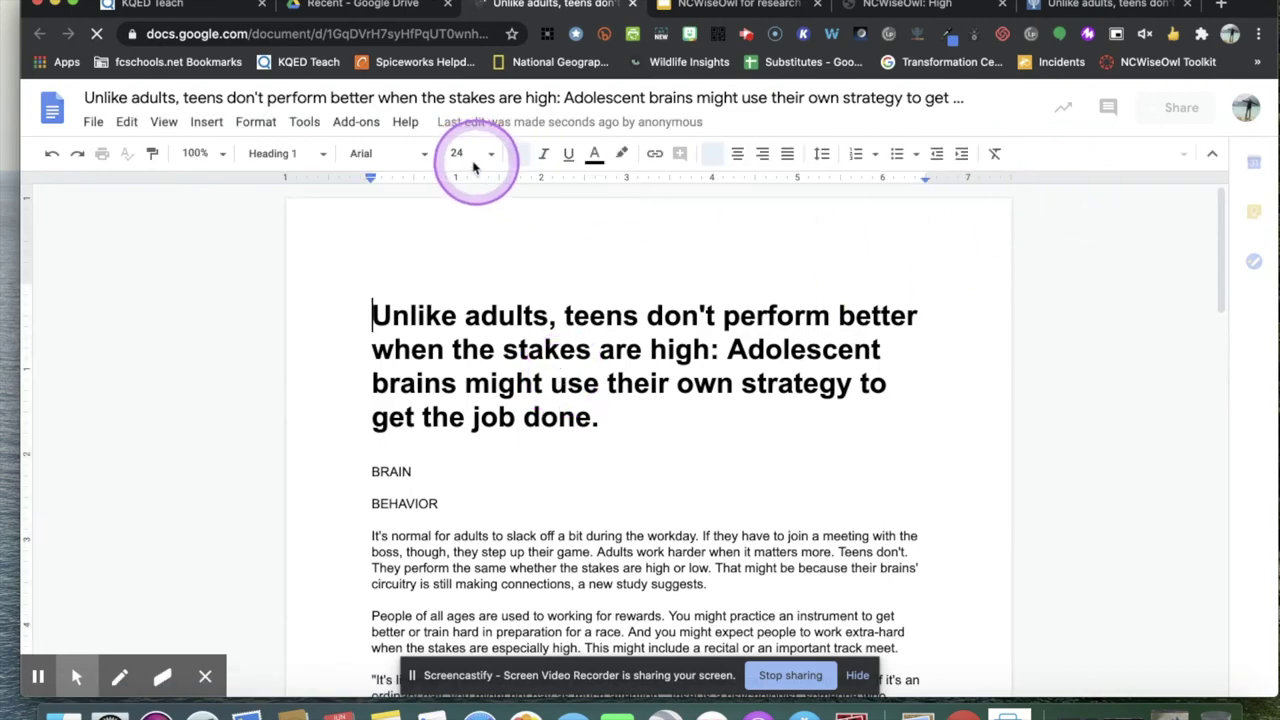
scroll(840, 464, down, 3)
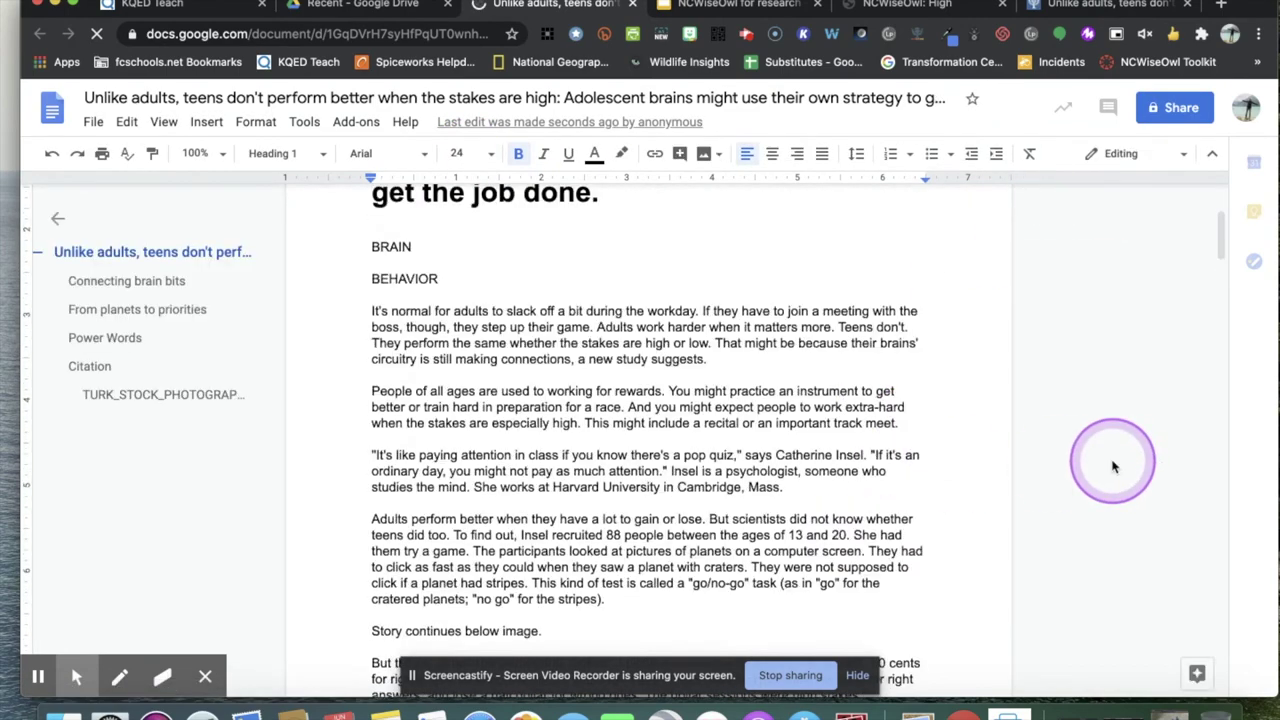
scroll(752, 434, down, 5)
scroll(755, 436, up, 10)
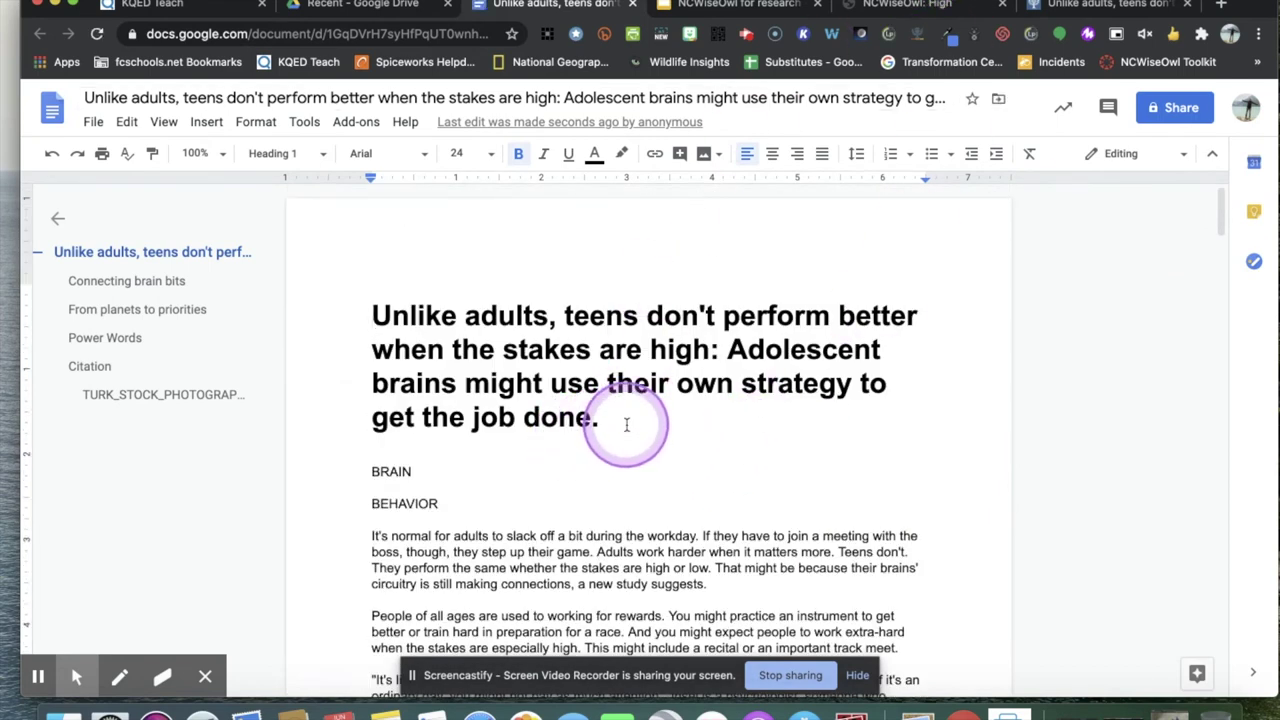
Highlight the sentence "Adults perform better when they have a lot to gain or lose." in yellow
scroll(656, 441, down, 2)
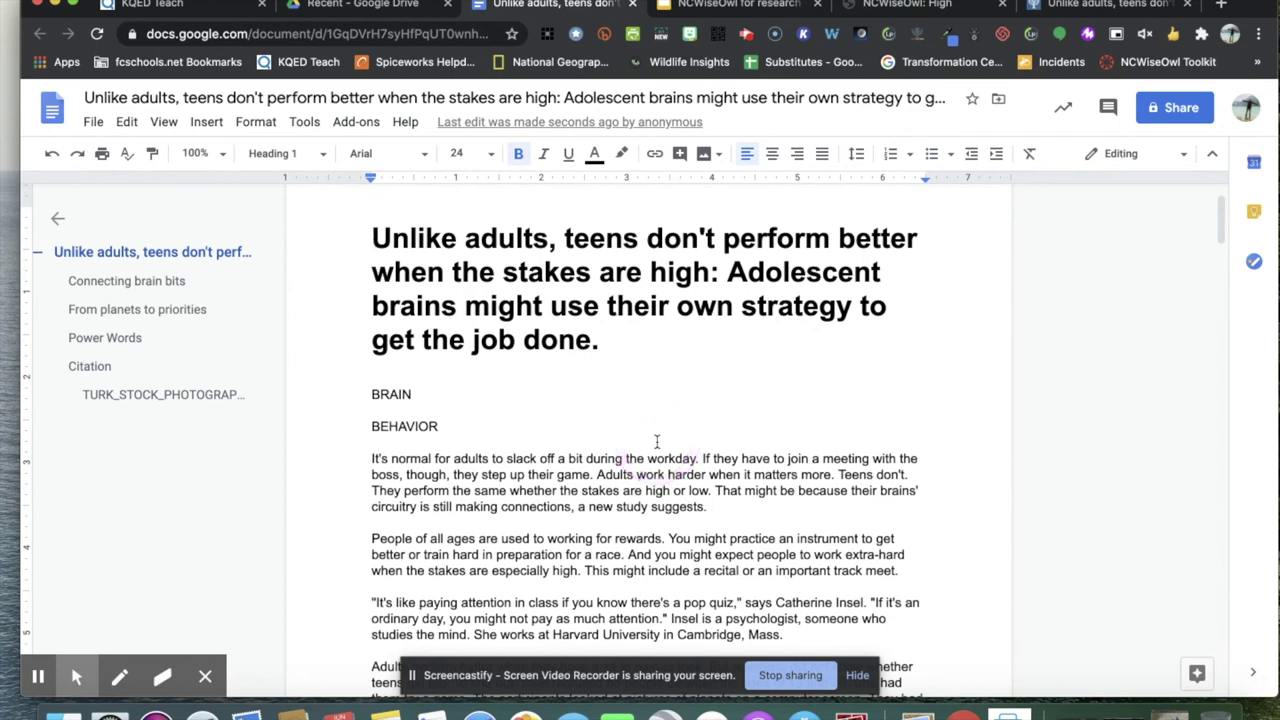
scroll(656, 441, down, 1)
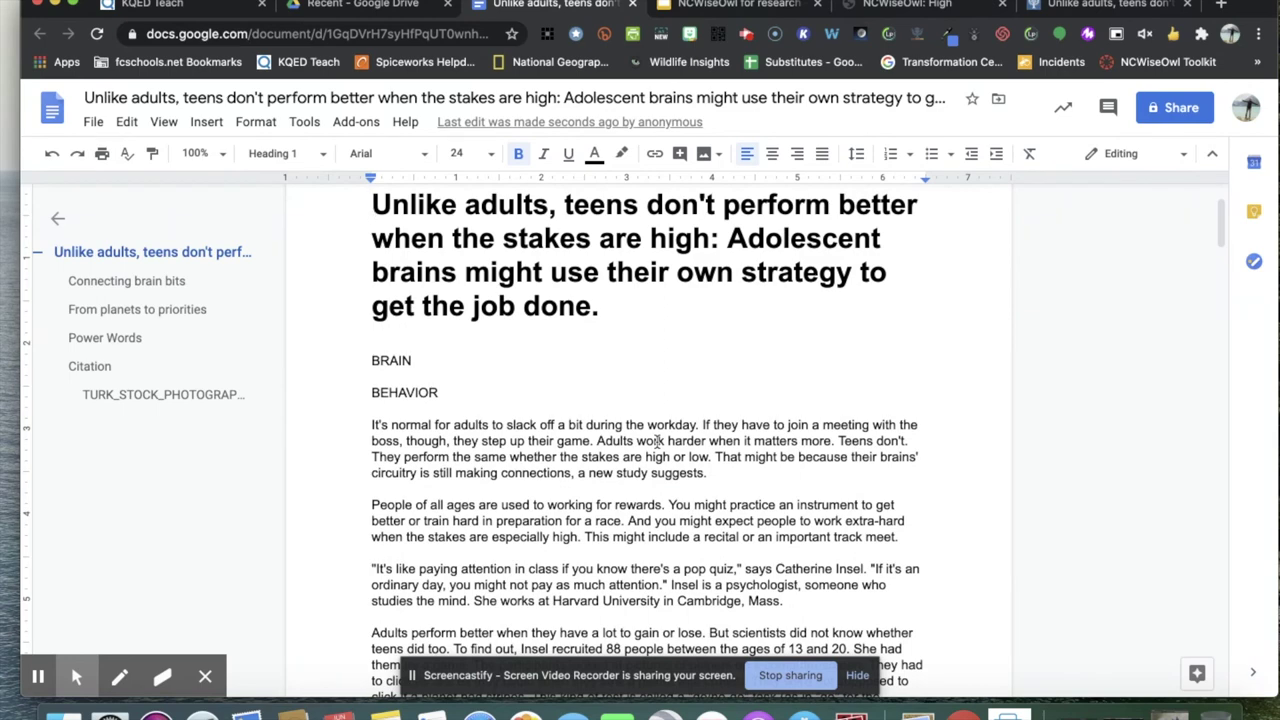
scroll(656, 441, down, 5)
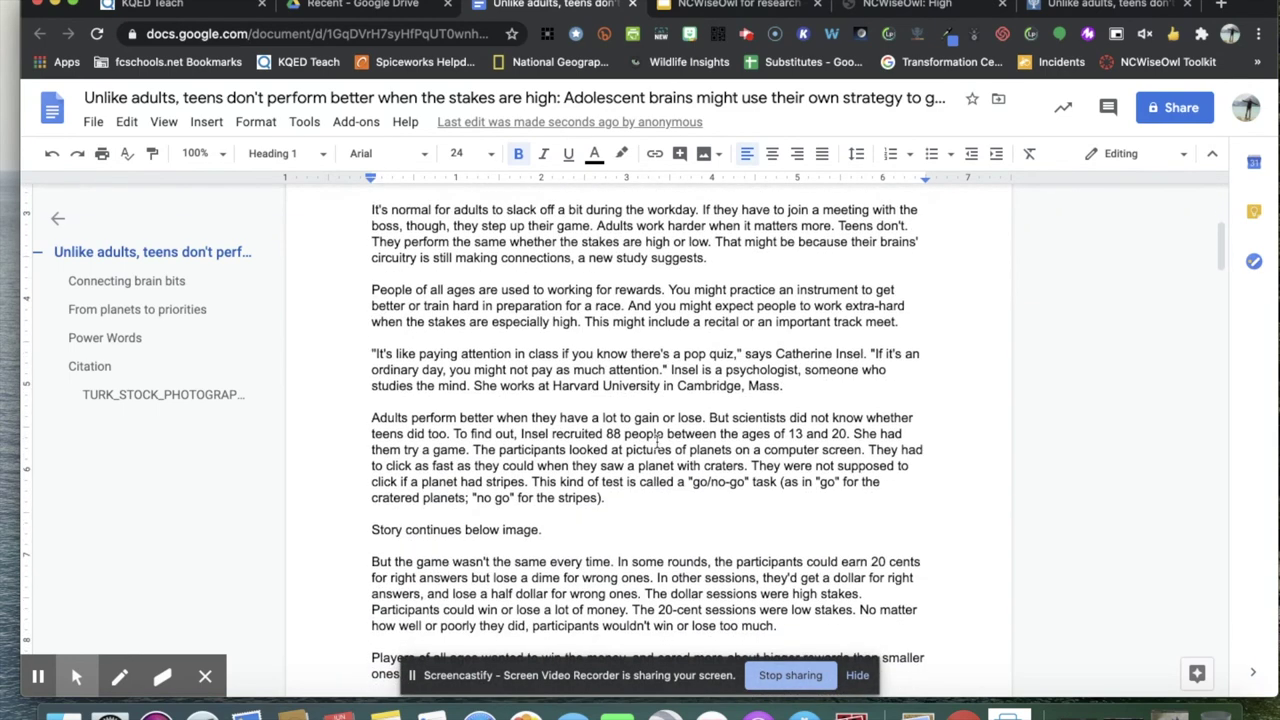
scroll(656, 441, down, 3)
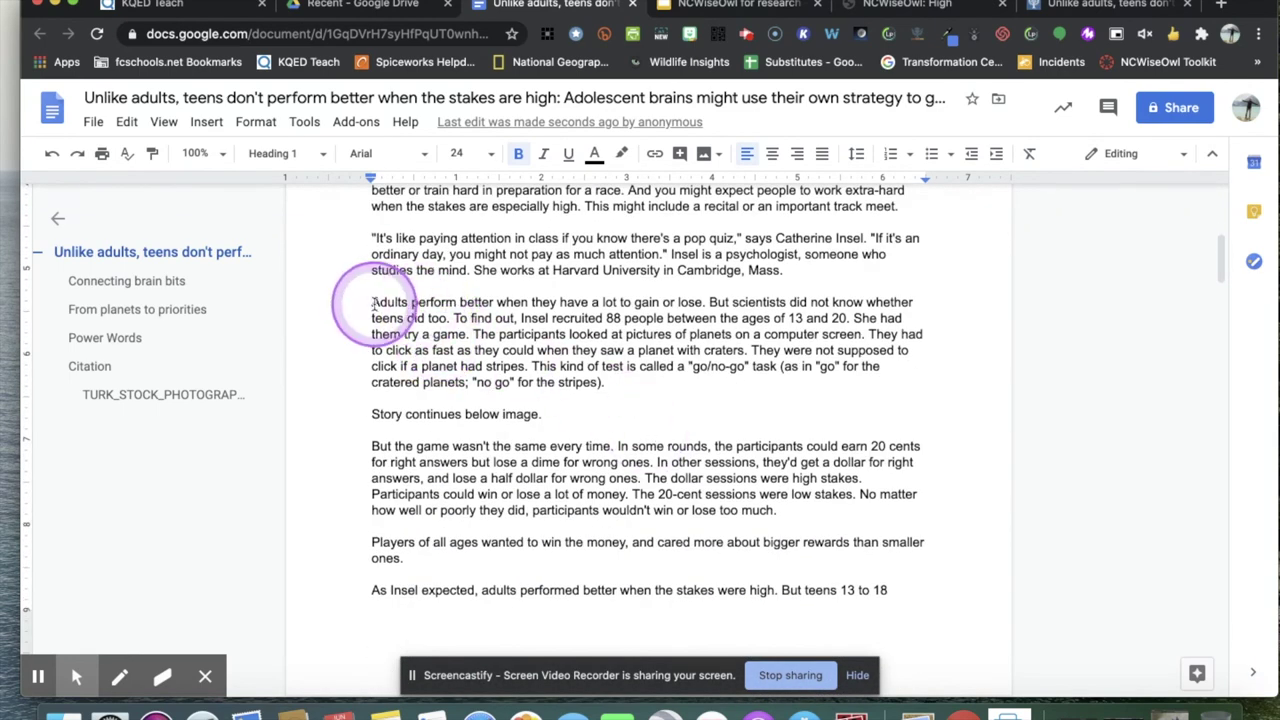
drag(372, 302, 724, 298)
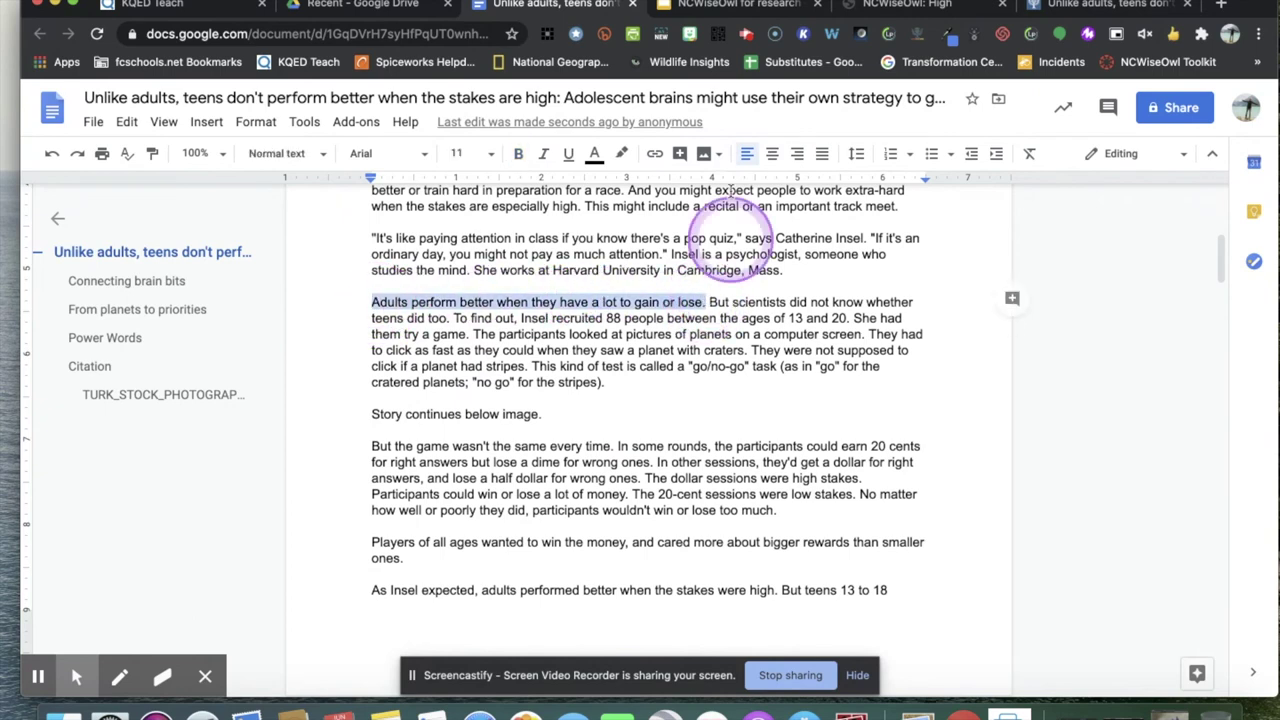
click(630, 158)
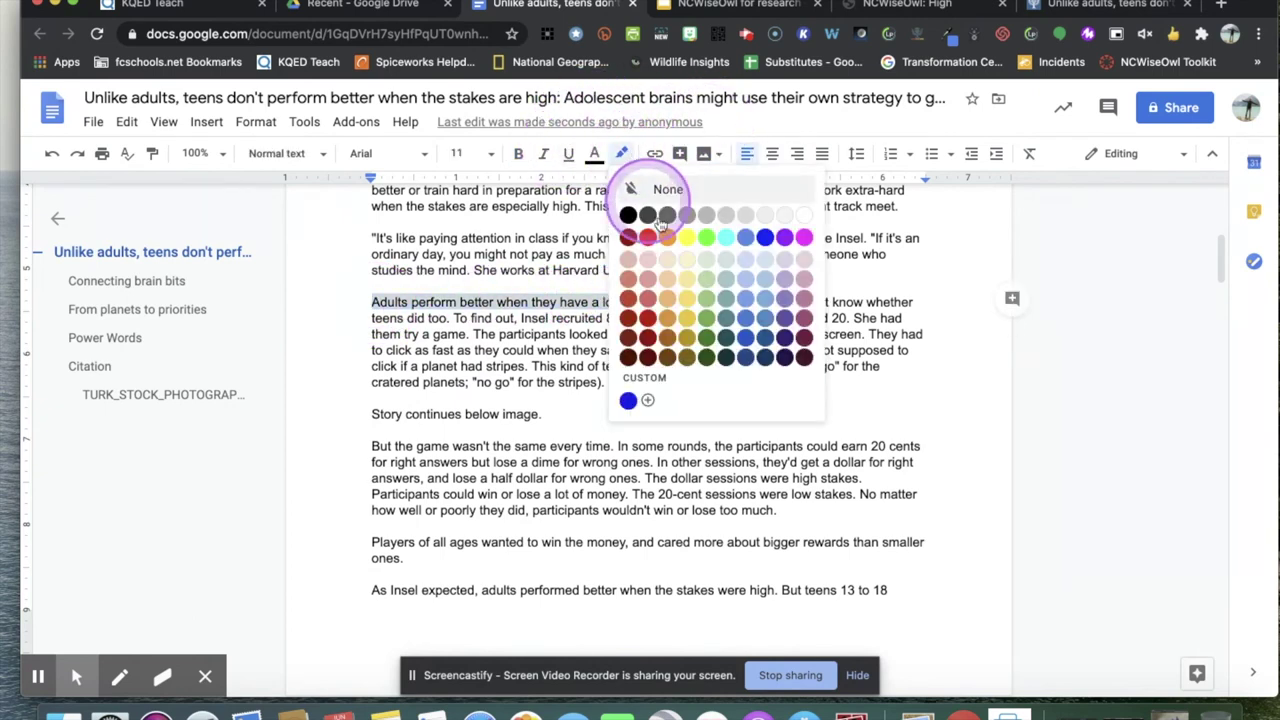
click(686, 245)
click(967, 553)
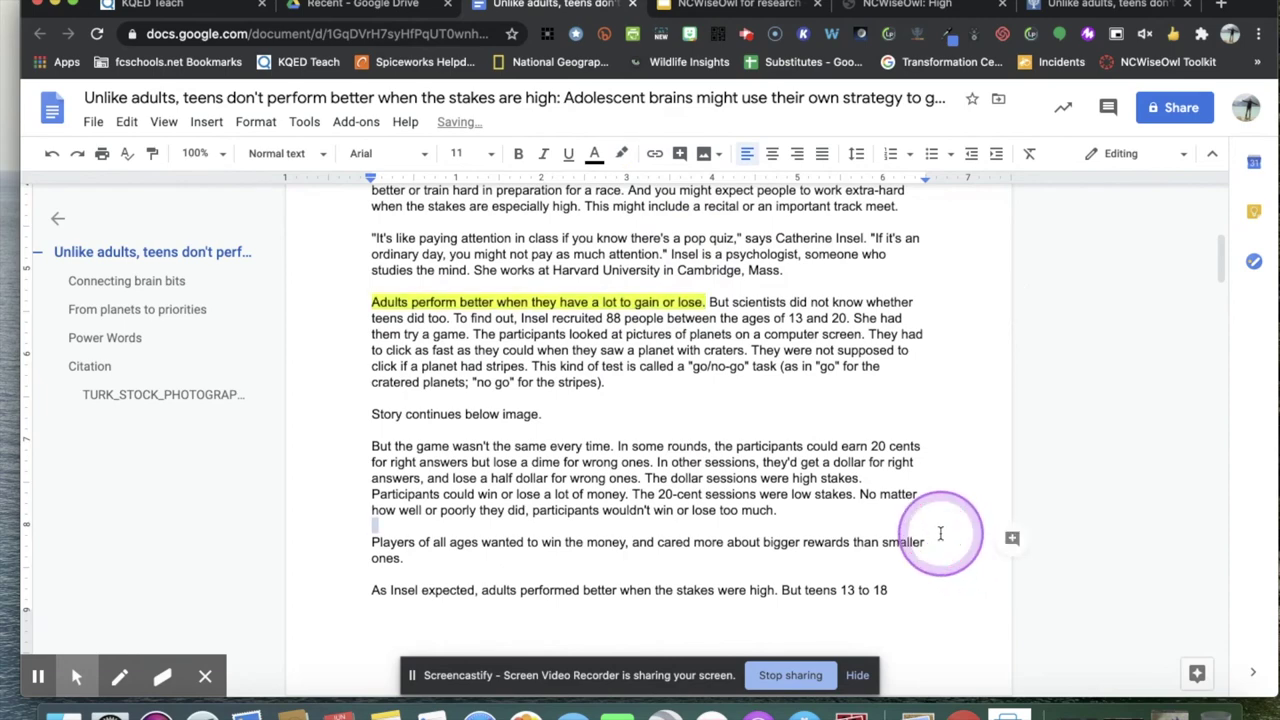
Highlight the journal reference under the Citation heading in yellow and return to the beginning of the document
scroll(670, 518, down, 3)
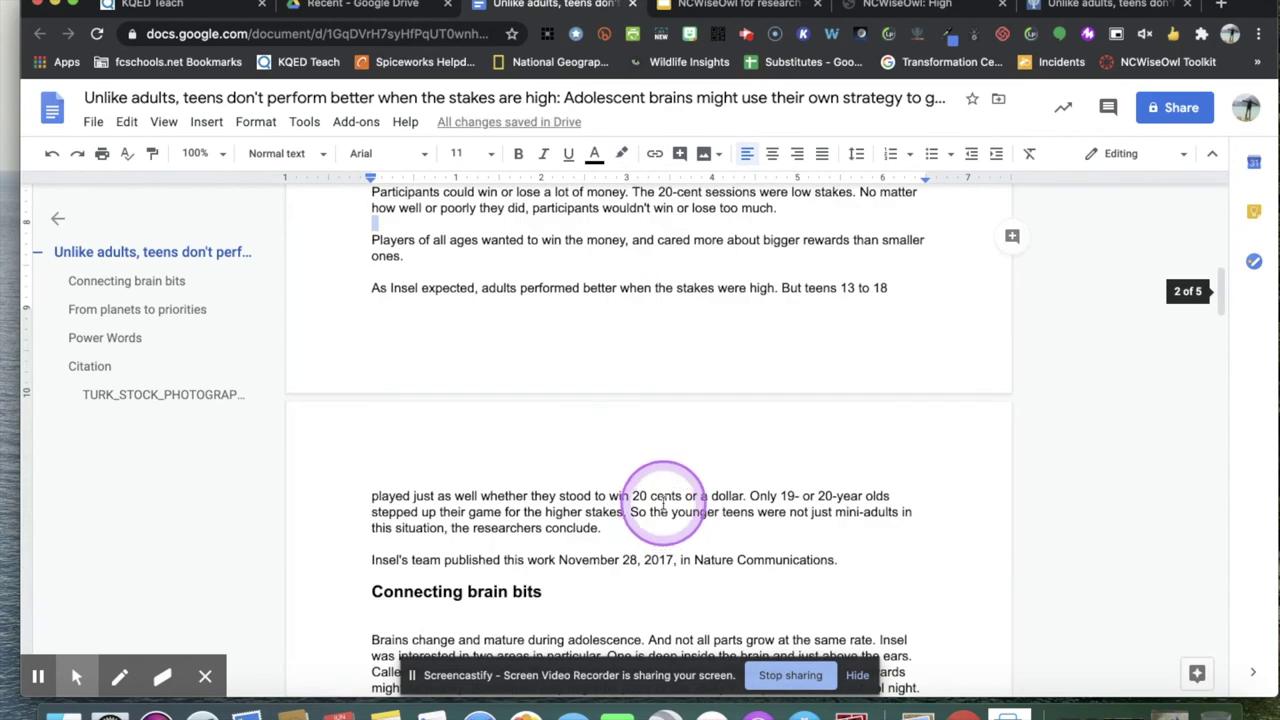
scroll(664, 505, down, 15)
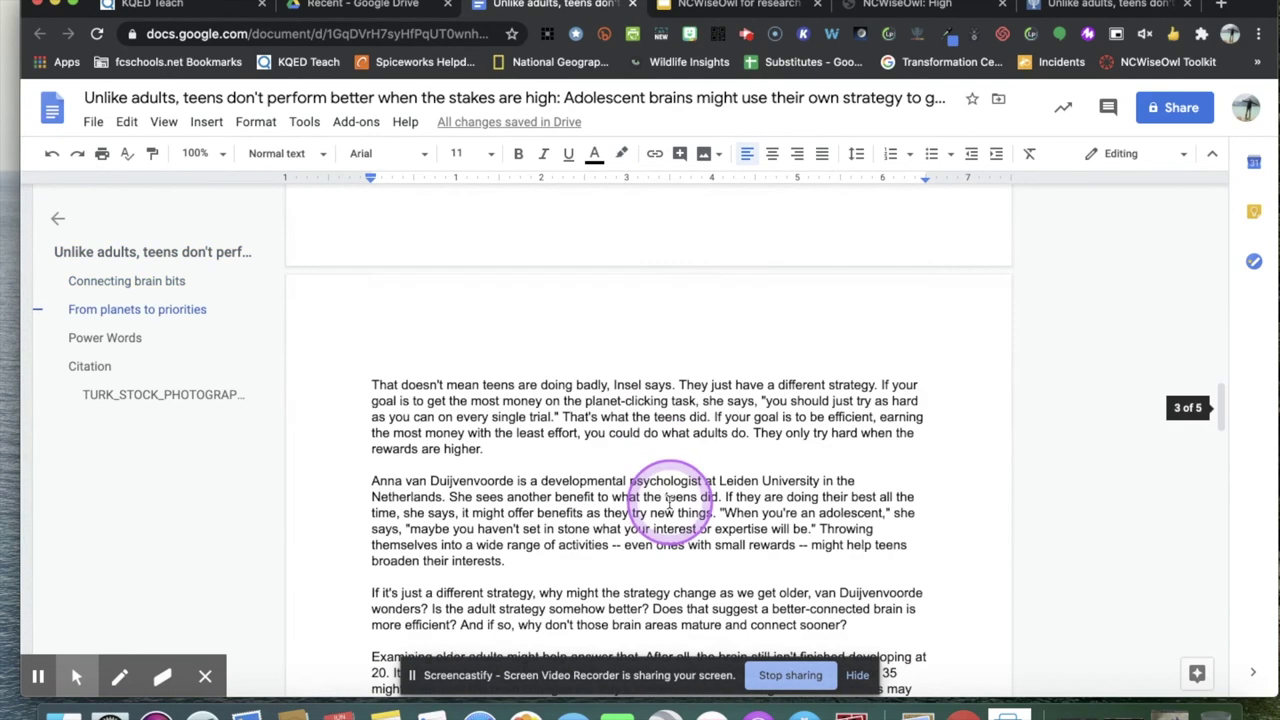
scroll(670, 505, down, 15)
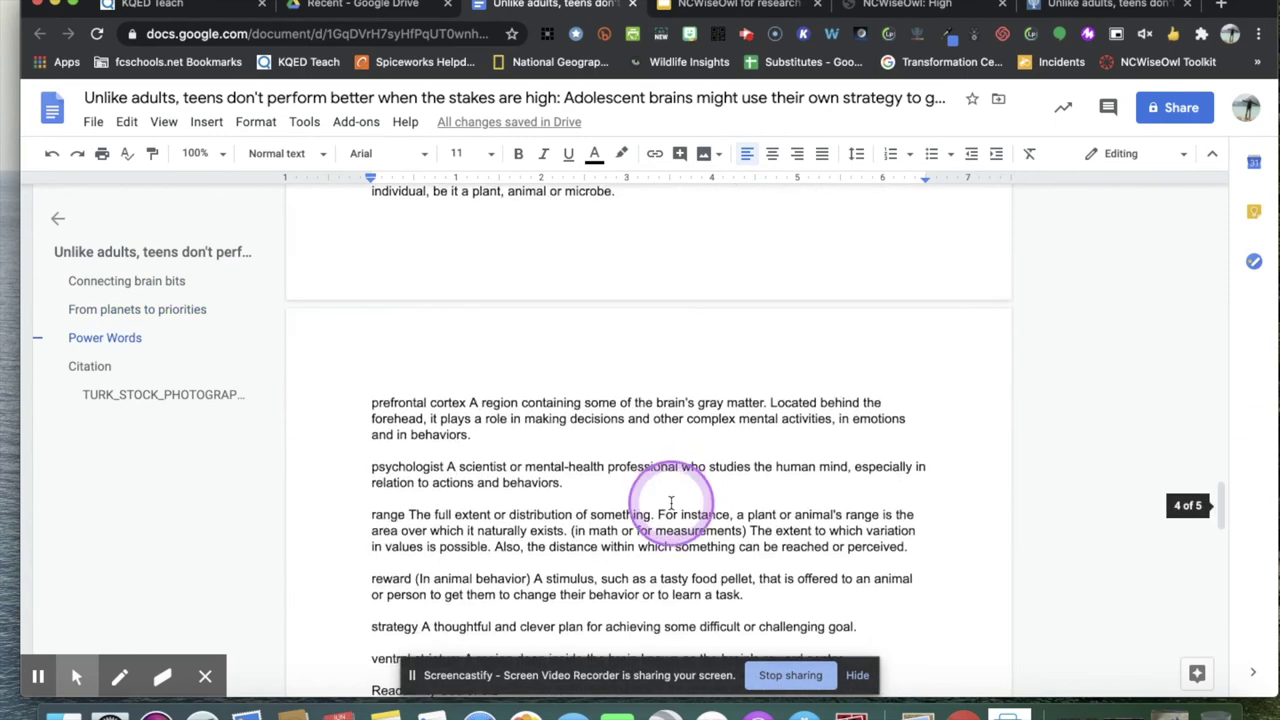
scroll(670, 503, down, 1)
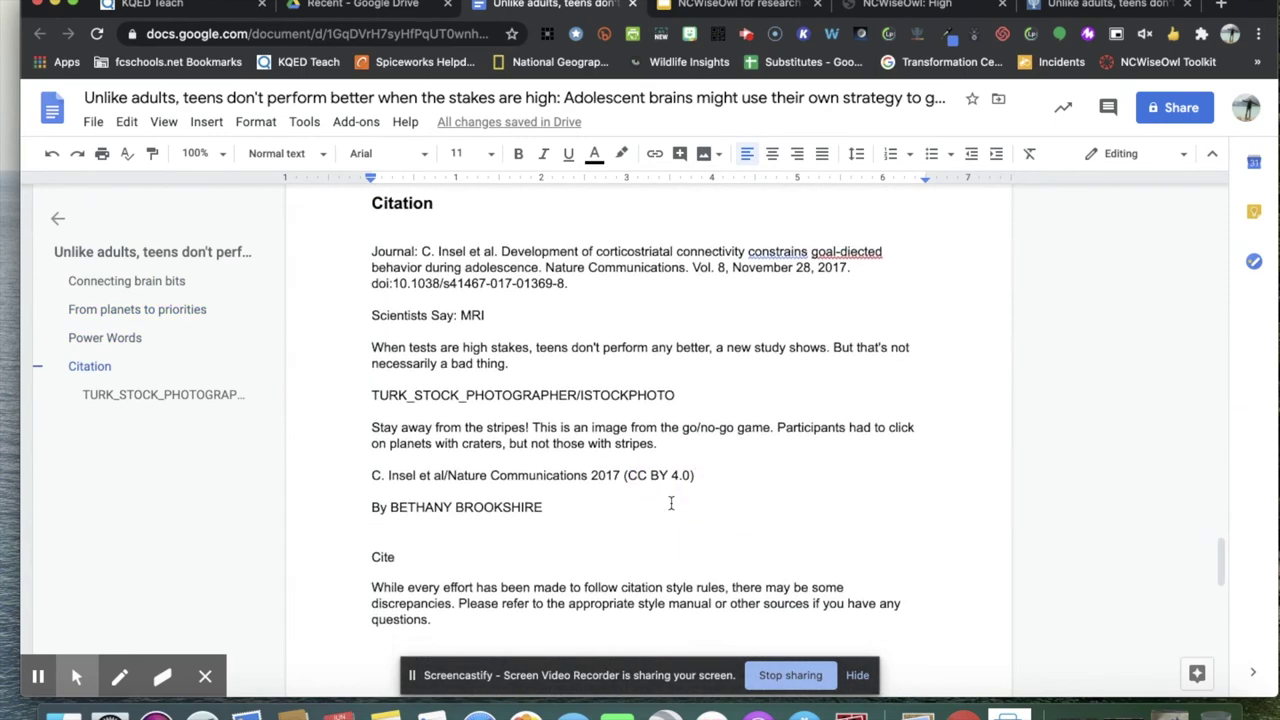
click(368, 251)
drag(368, 251, 605, 285)
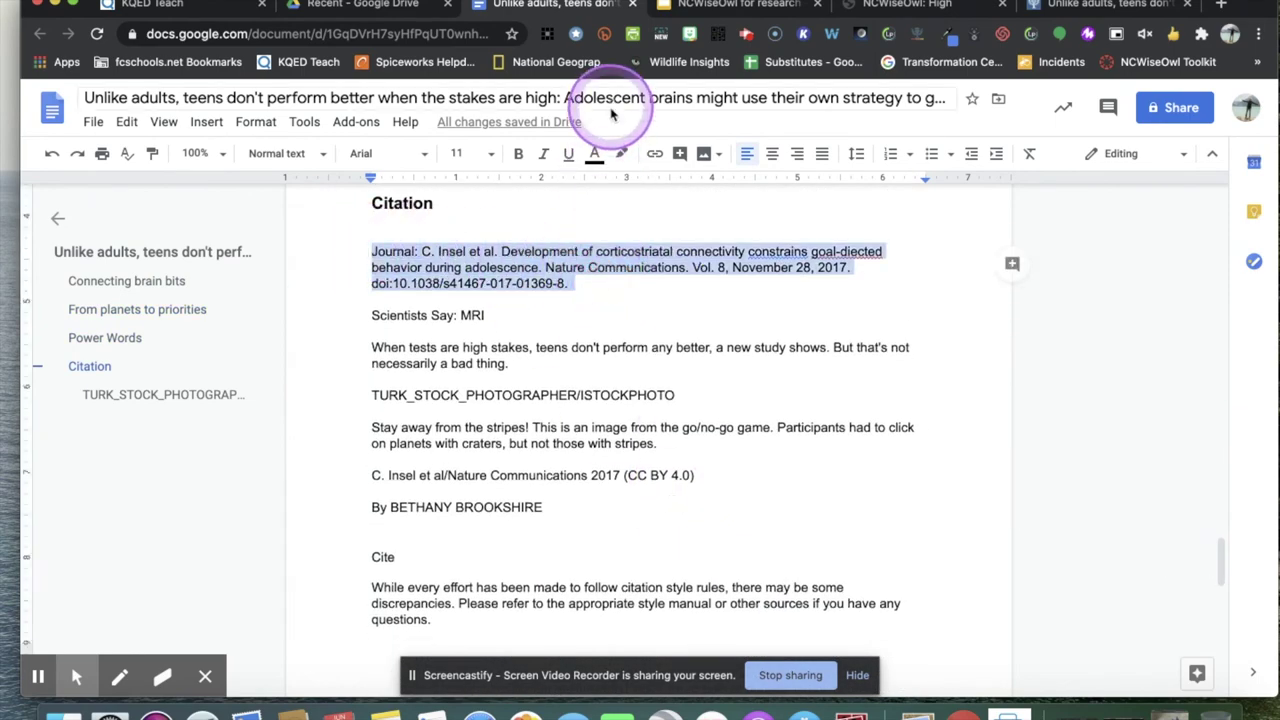
click(621, 153)
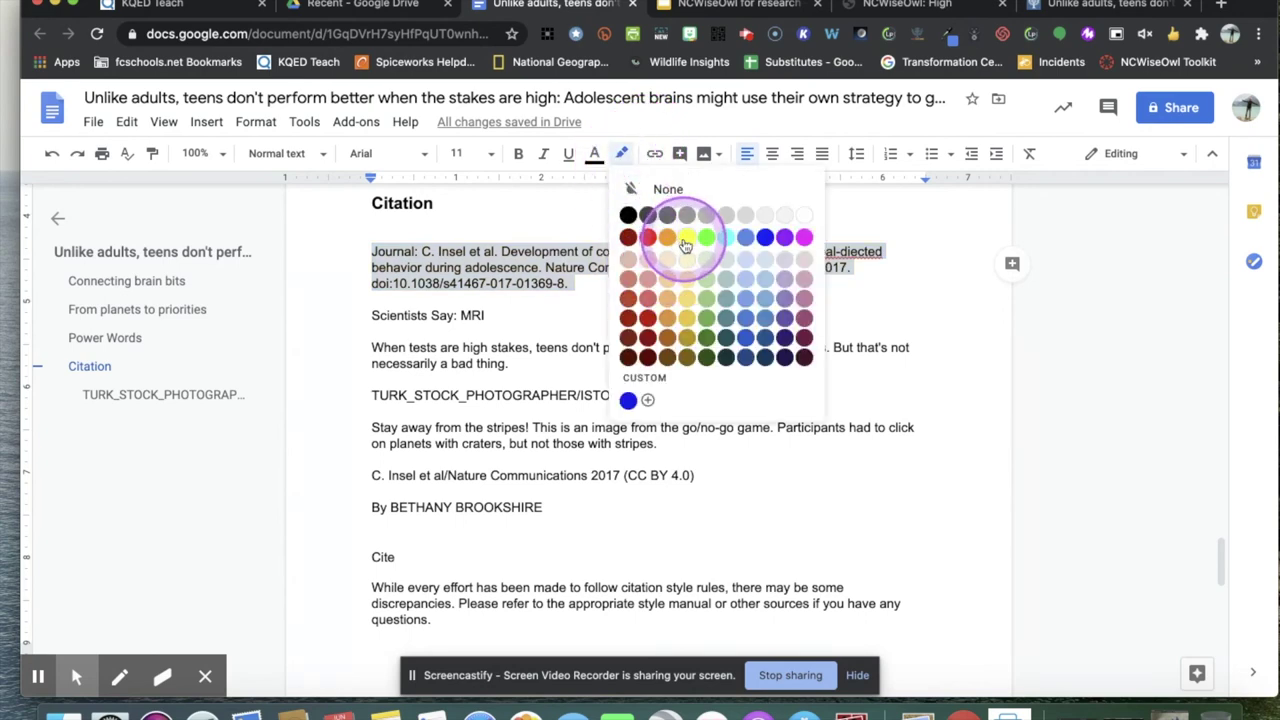
click(686, 238)
click(680, 329)
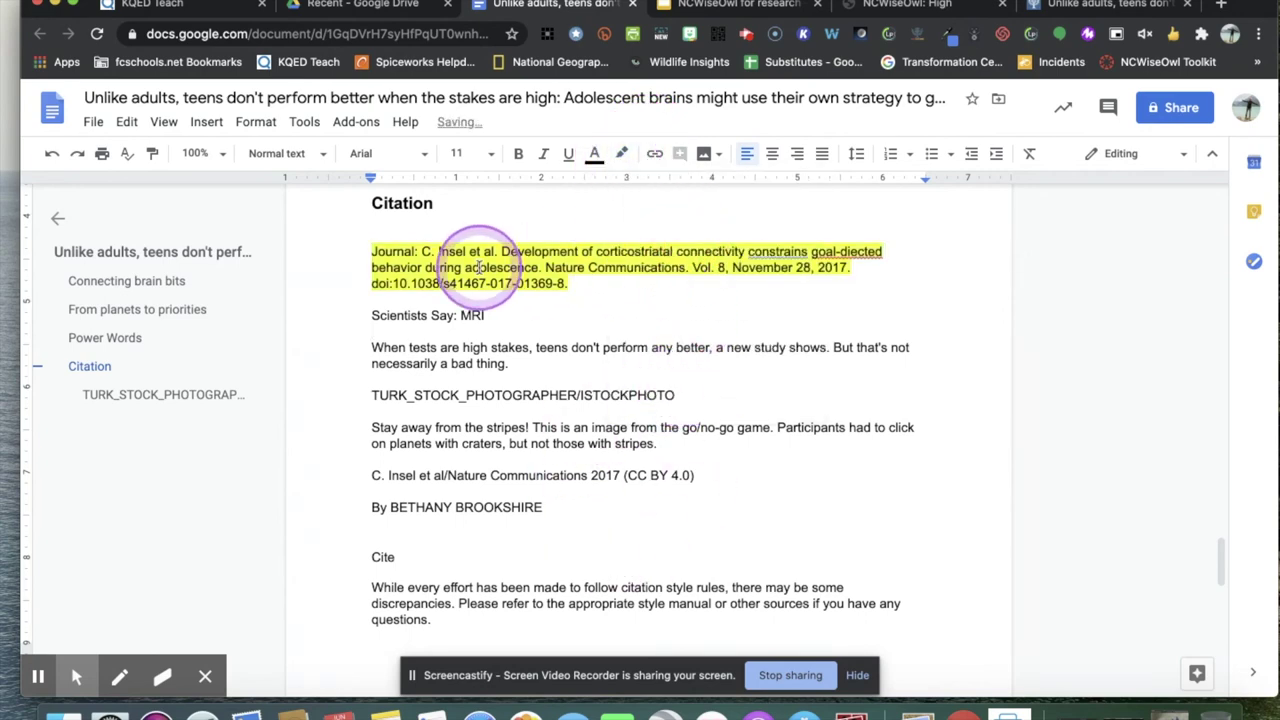
scroll(670, 548, up, 5)
scroll(670, 548, up, 15)
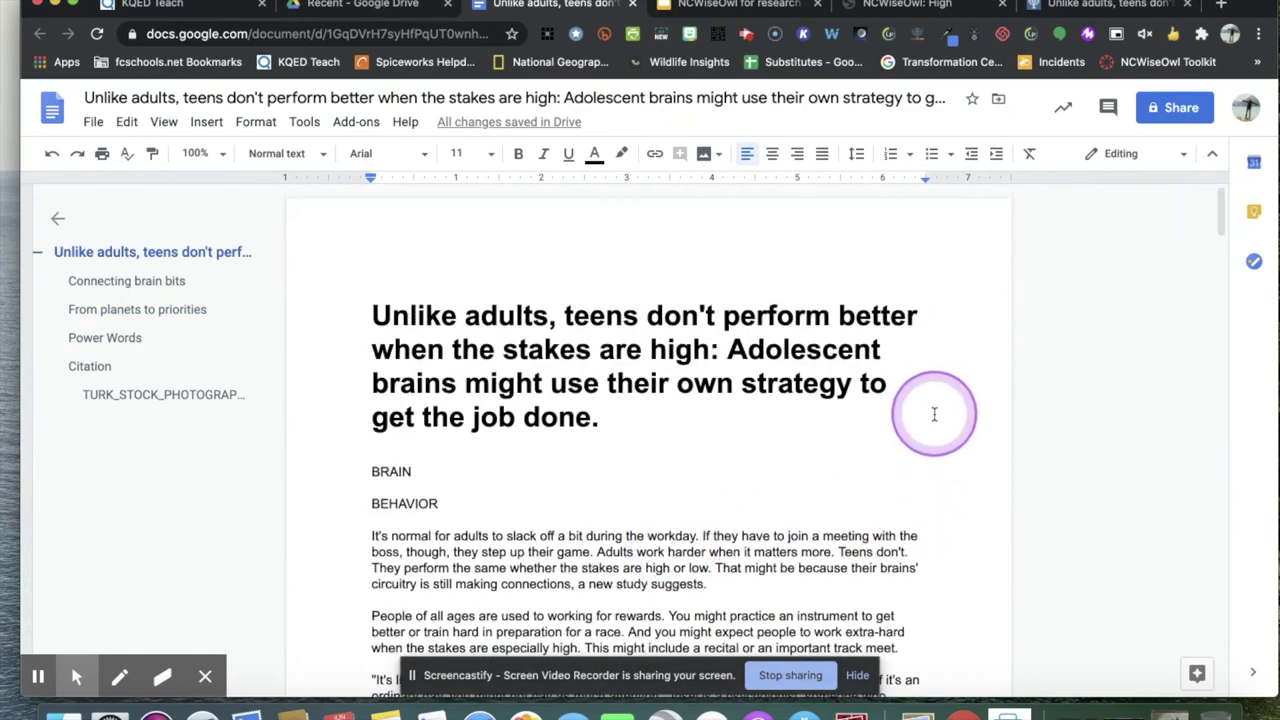
Switch back to the Britannica School article and preview its print version, leaving without saving the PDF
click(1090, 5)
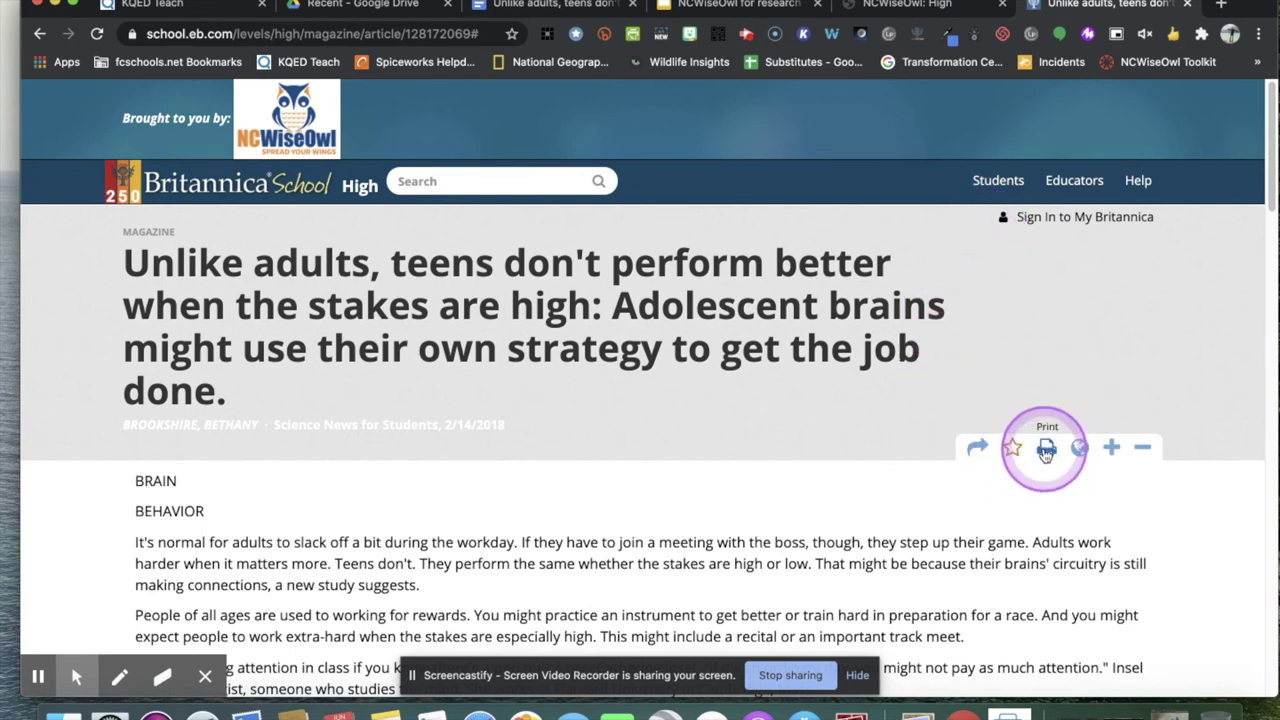
click(1045, 450)
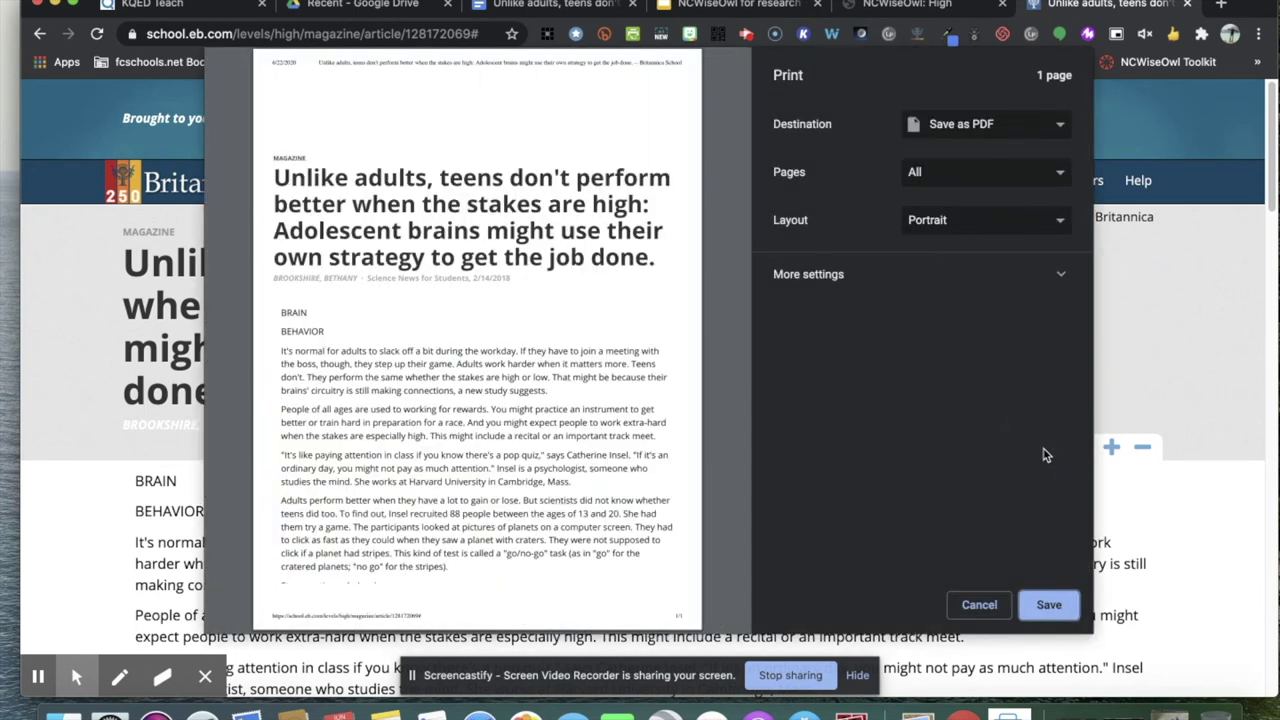
click(980, 605)
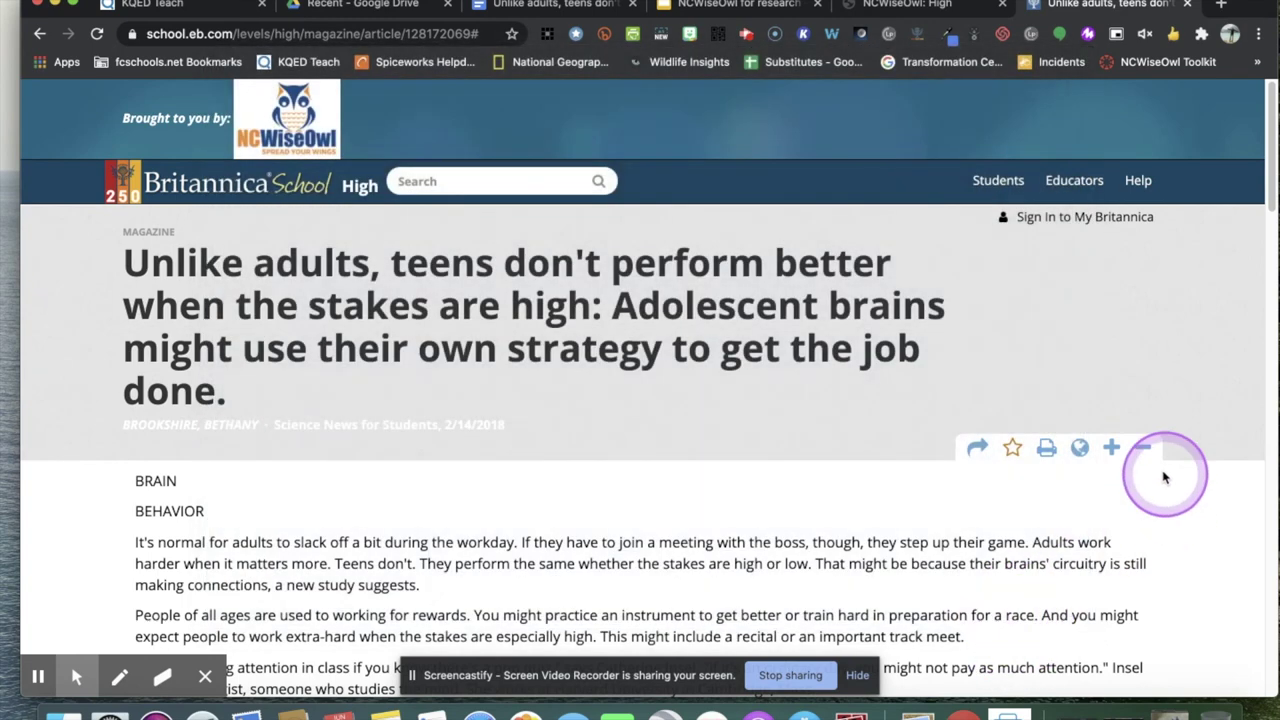
Increase the Britannica article's font size three times and reduce it once
click(1111, 448)
click(1111, 448)
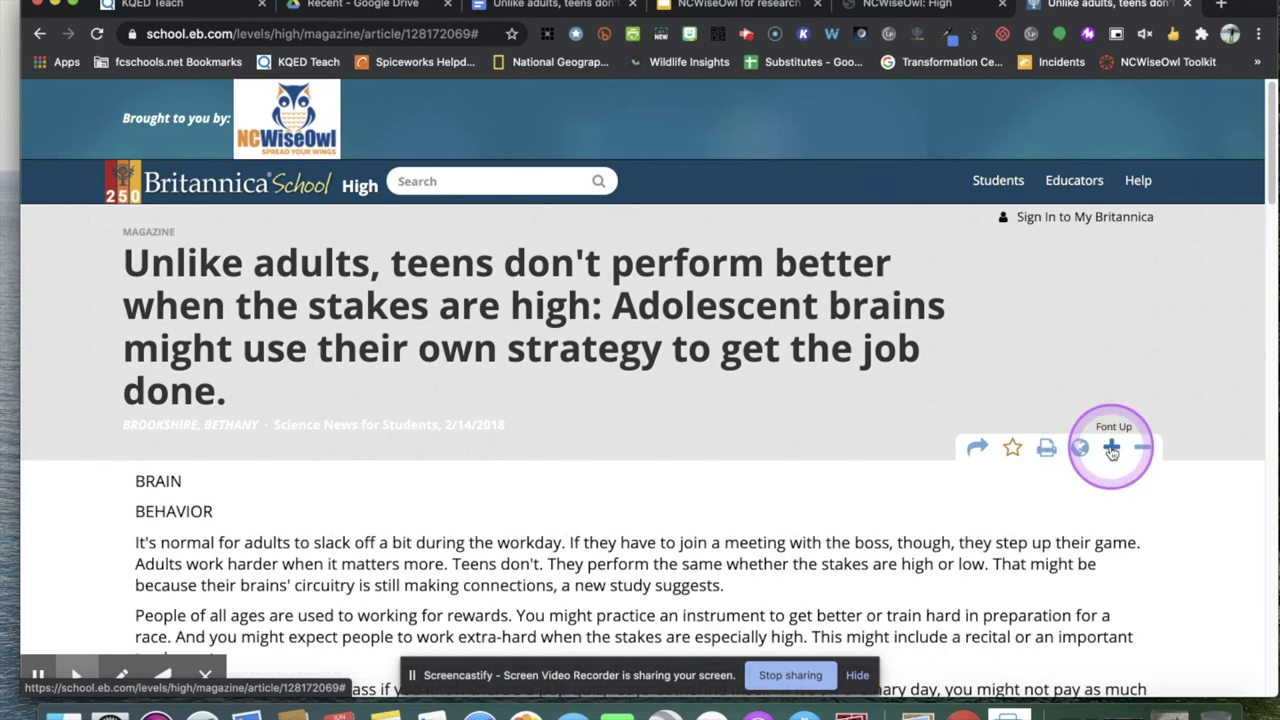
click(1111, 448)
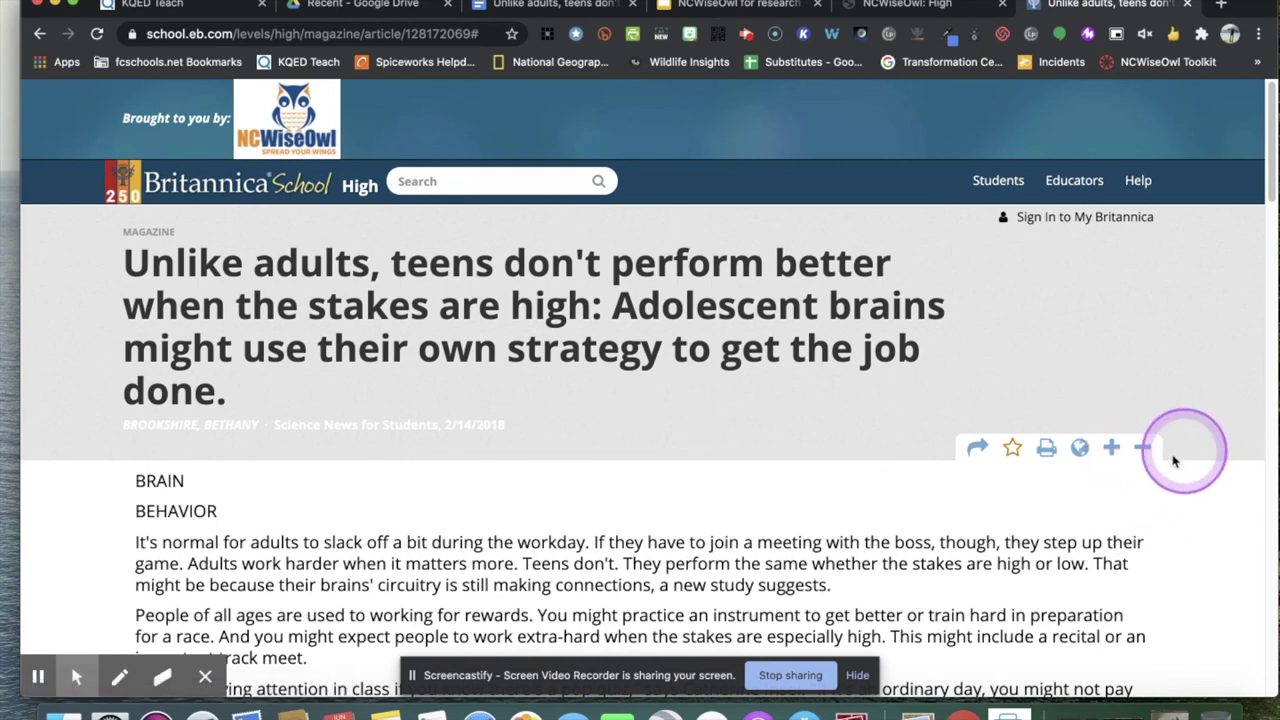
click(1143, 449)
Skim the Britannica article down to its Citation section and go back up towards "Connecting brain bits"
scroll(1152, 460, down, 3)
scroll(1153, 462, down, 4)
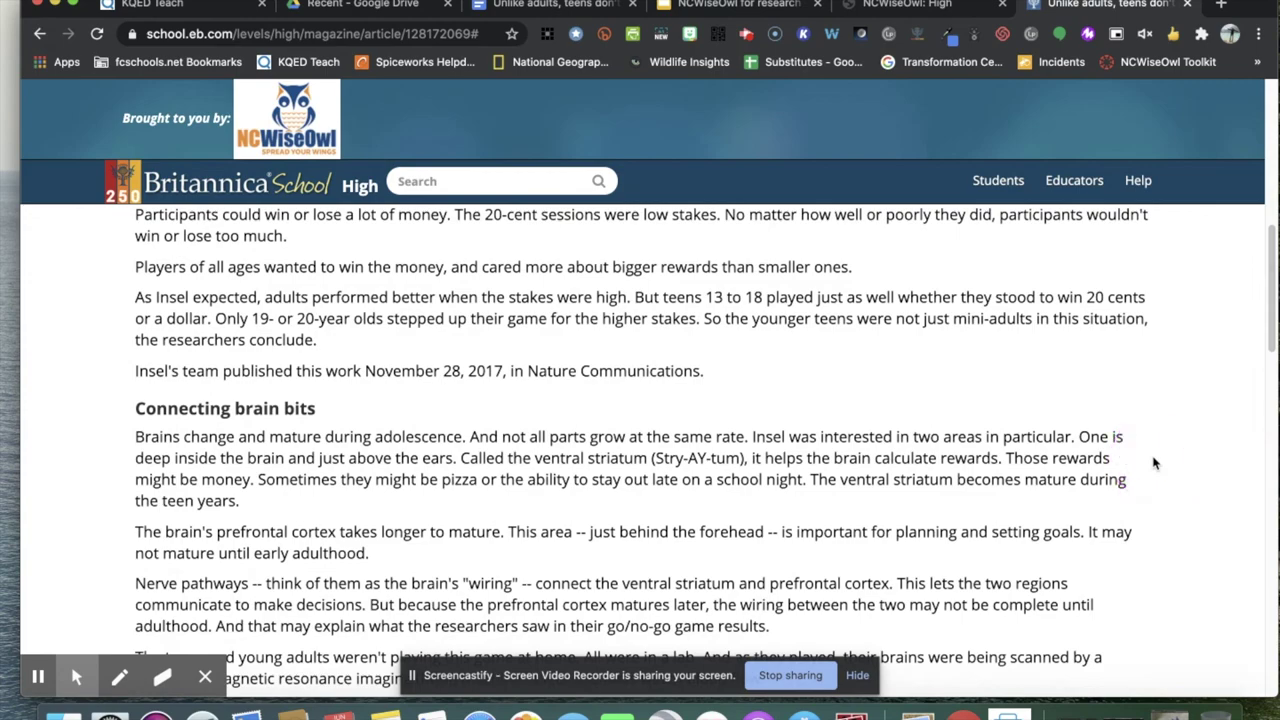
scroll(1153, 462, down, 15)
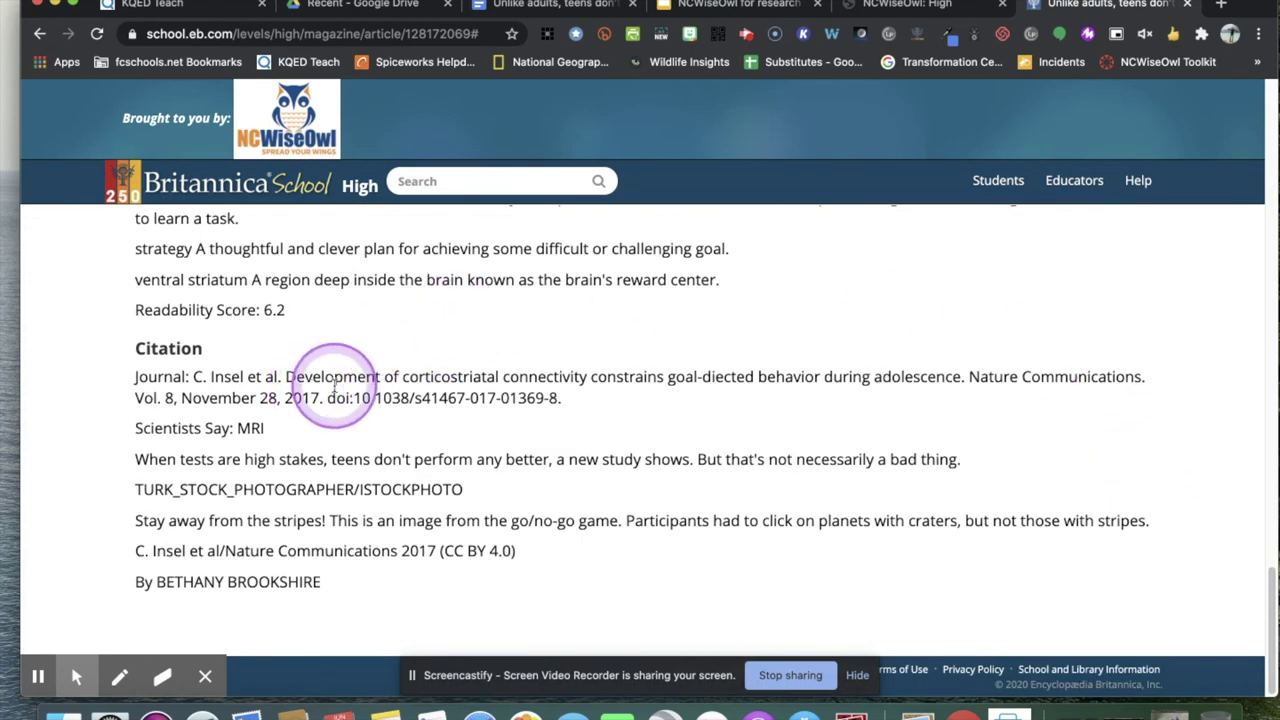
scroll(655, 372, up, 15)
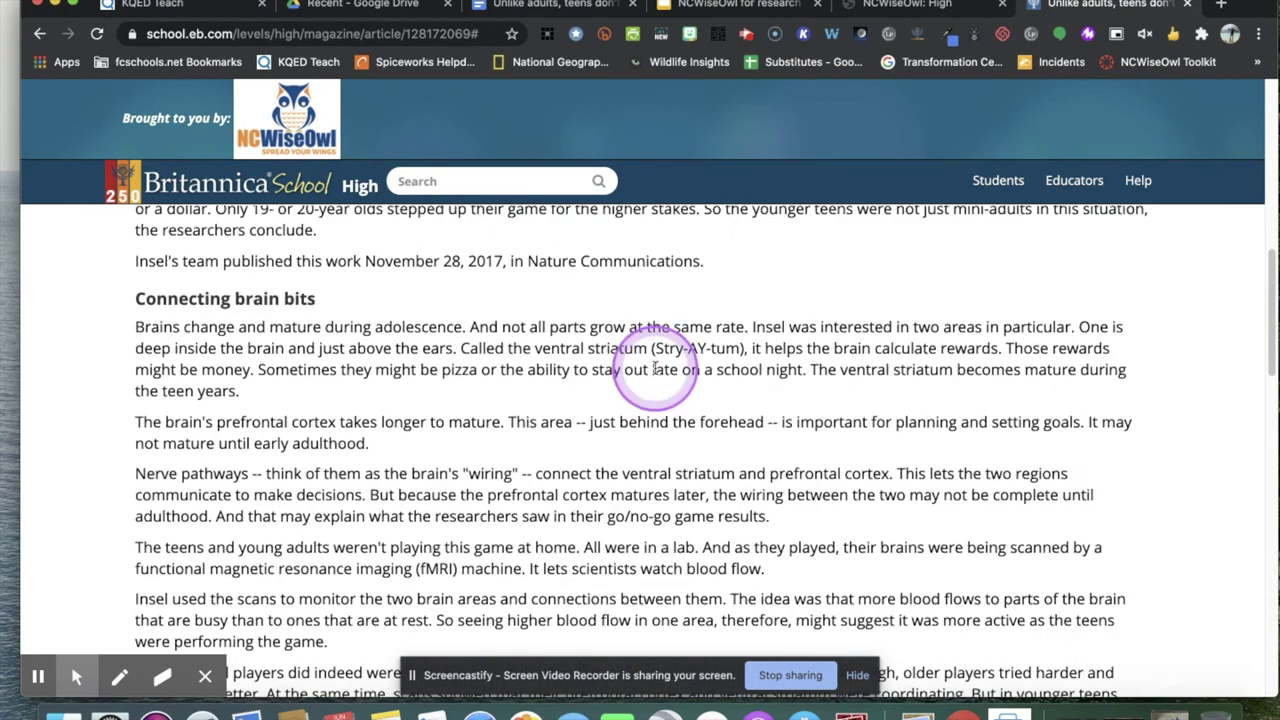
Return to the saved "Unlike adults, teens..." Google Docs document, skim it past Power Words and go back to its first page
click(556, 5)
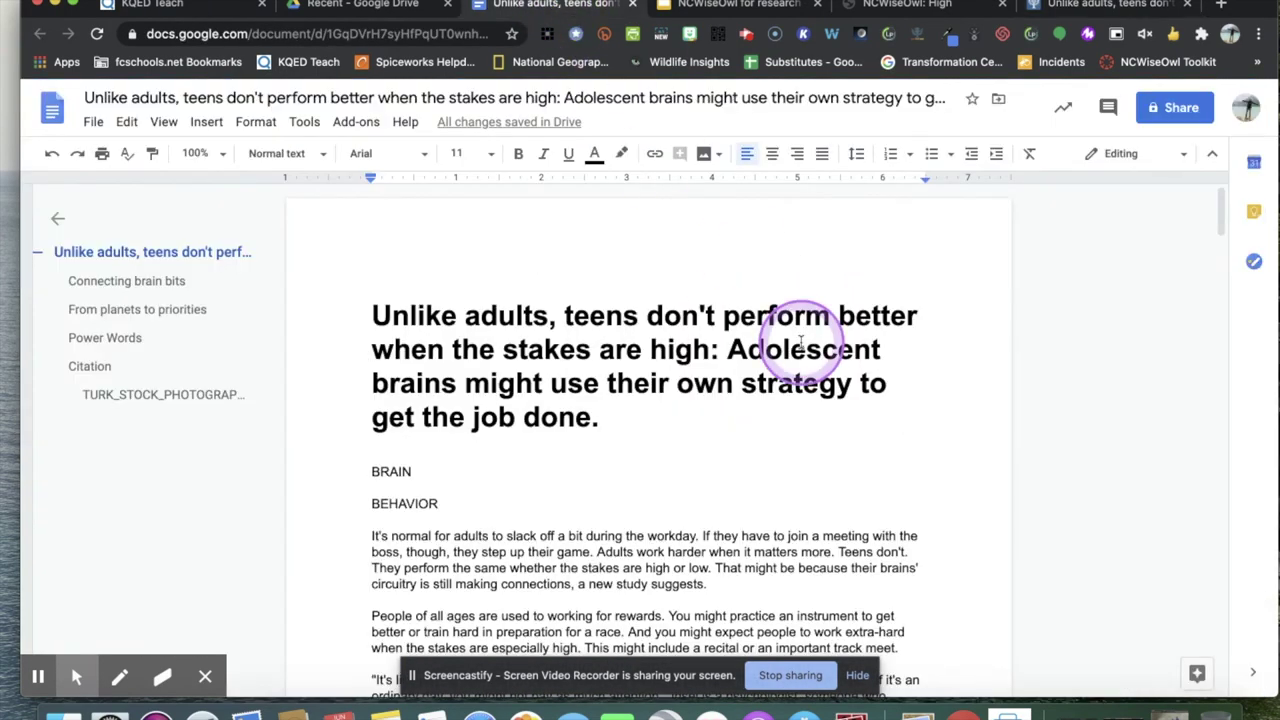
scroll(800, 343, down, 12)
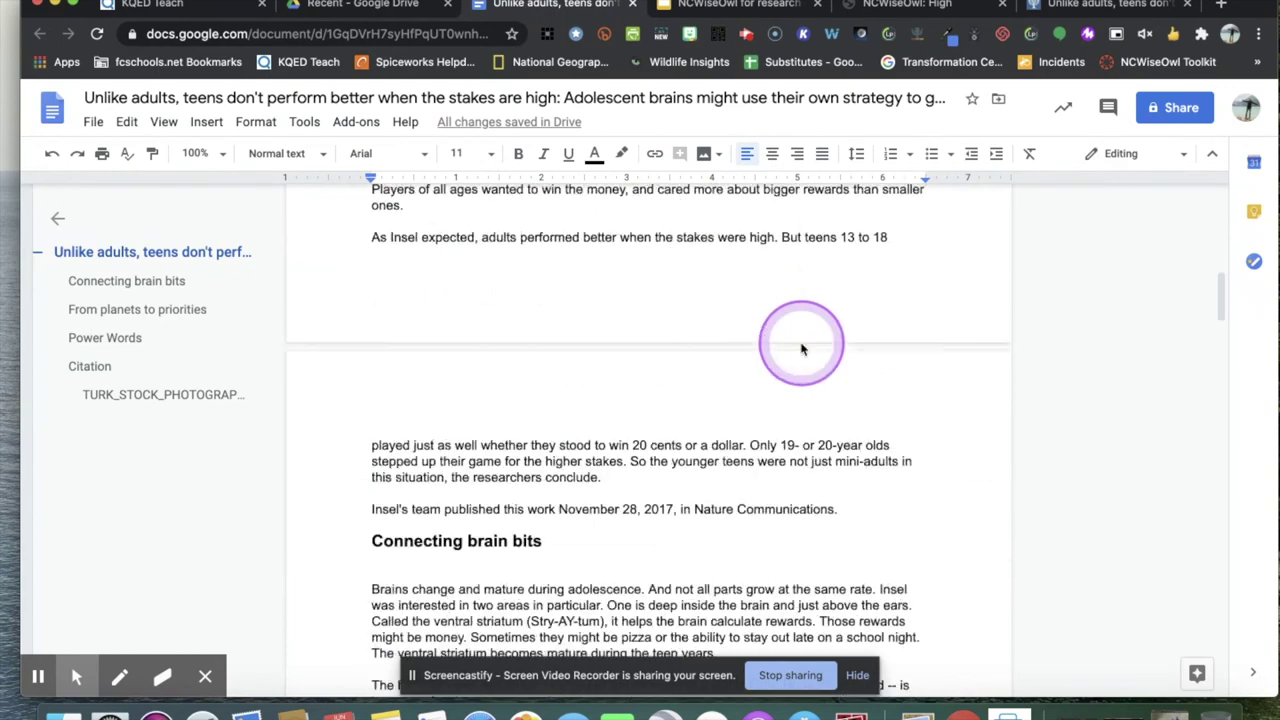
scroll(800, 343, down, 12)
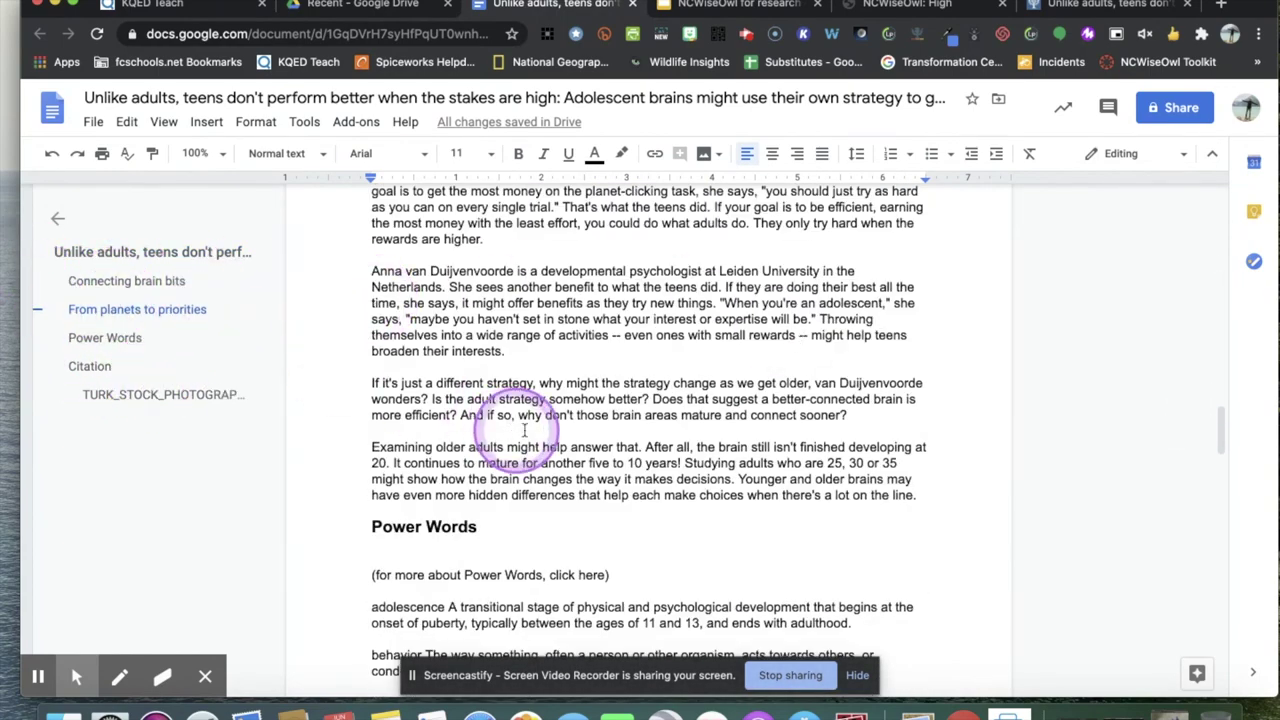
scroll(593, 425, down, 4)
scroll(593, 425, up, 20)
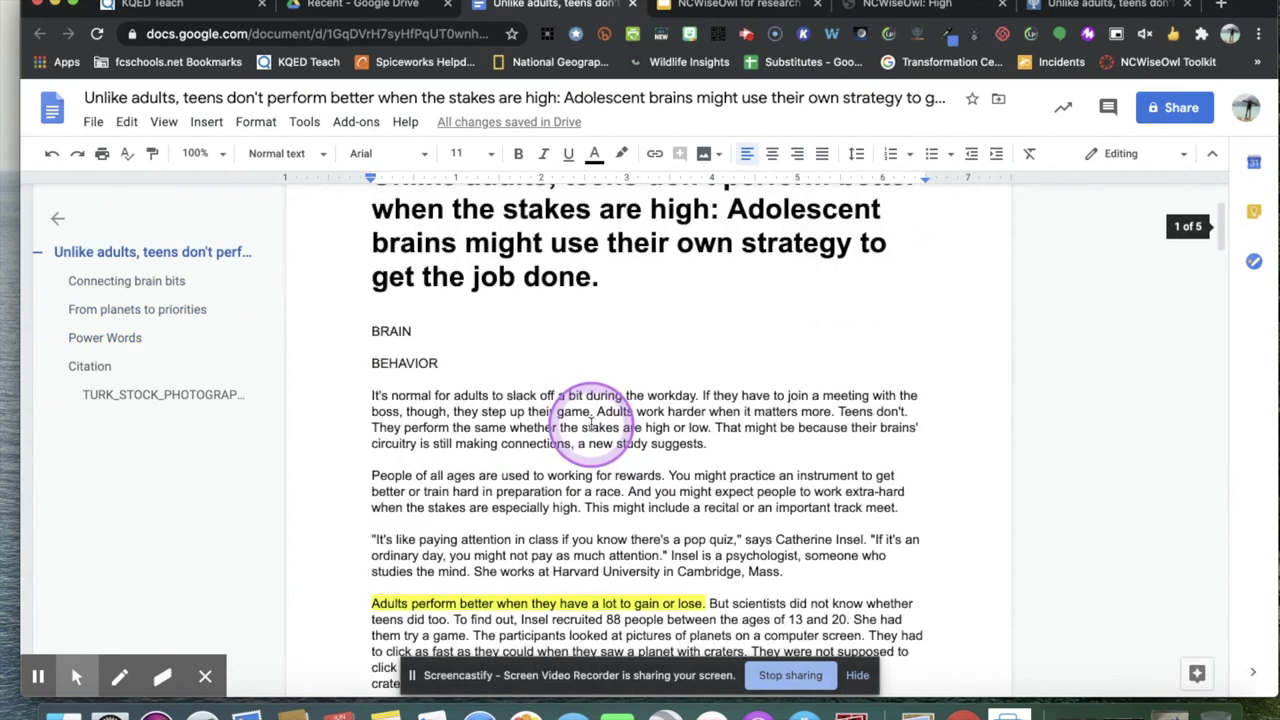